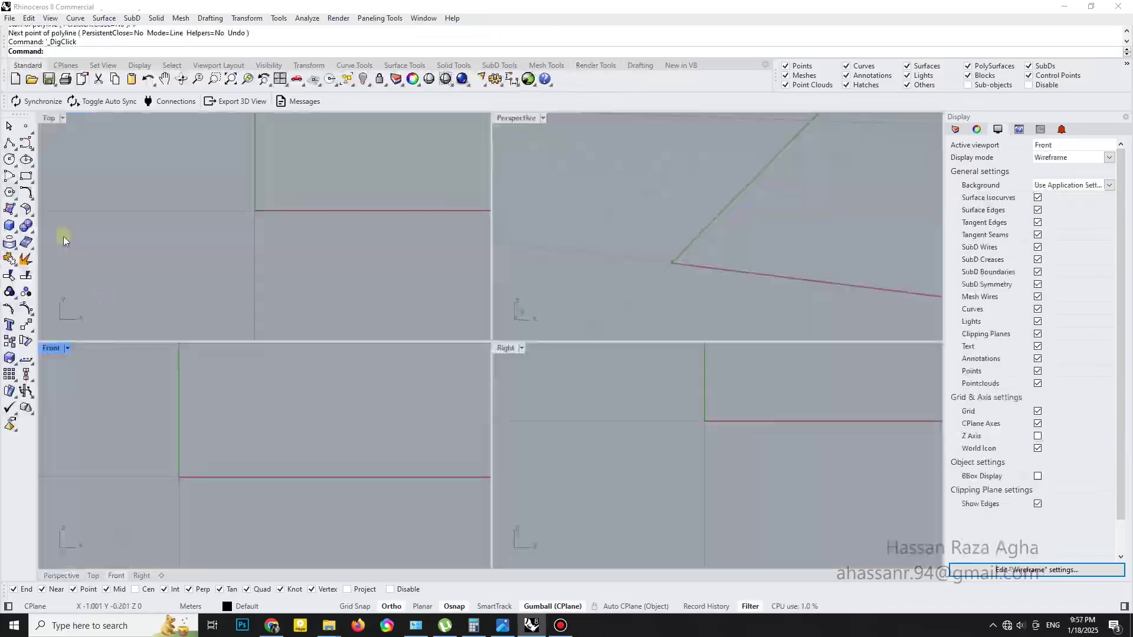
- Draw the profile polyline from the origin, round its right end into a semicircle, and set its point coordinates
type("0")
key("Return")
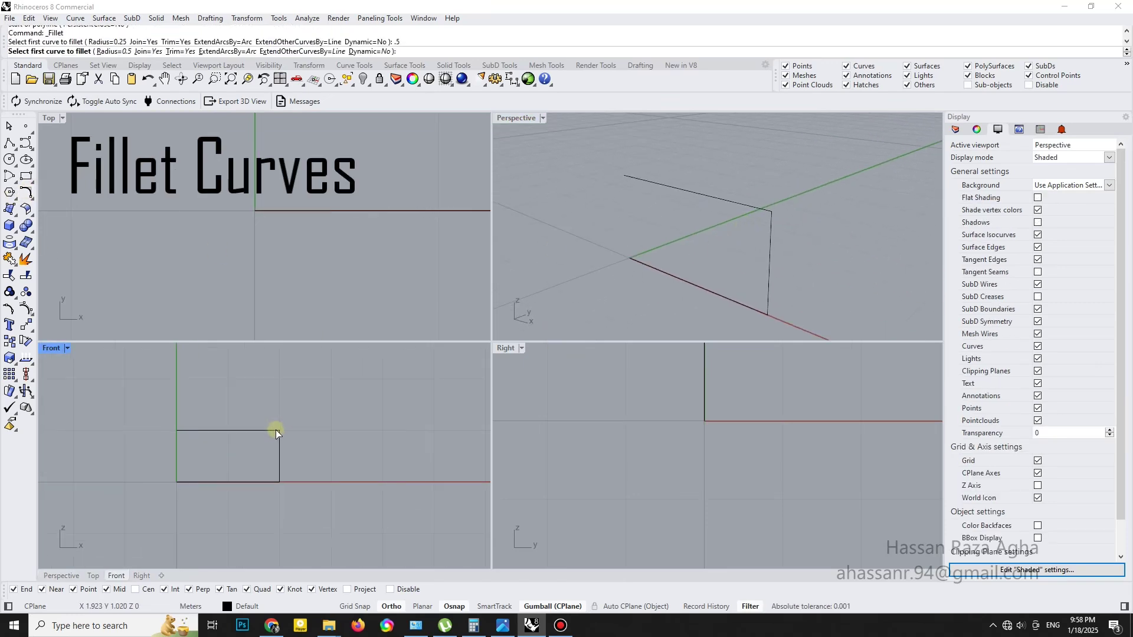
left_click(272, 432)
left_click(266, 483)
left_click(771, 241)
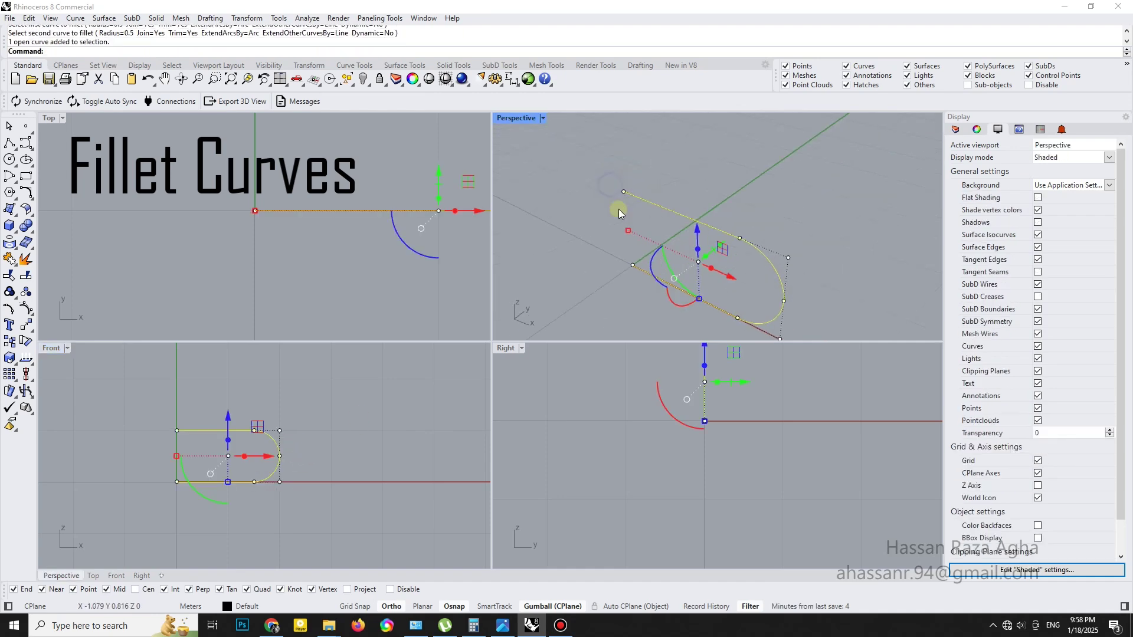
left_click(247, 18)
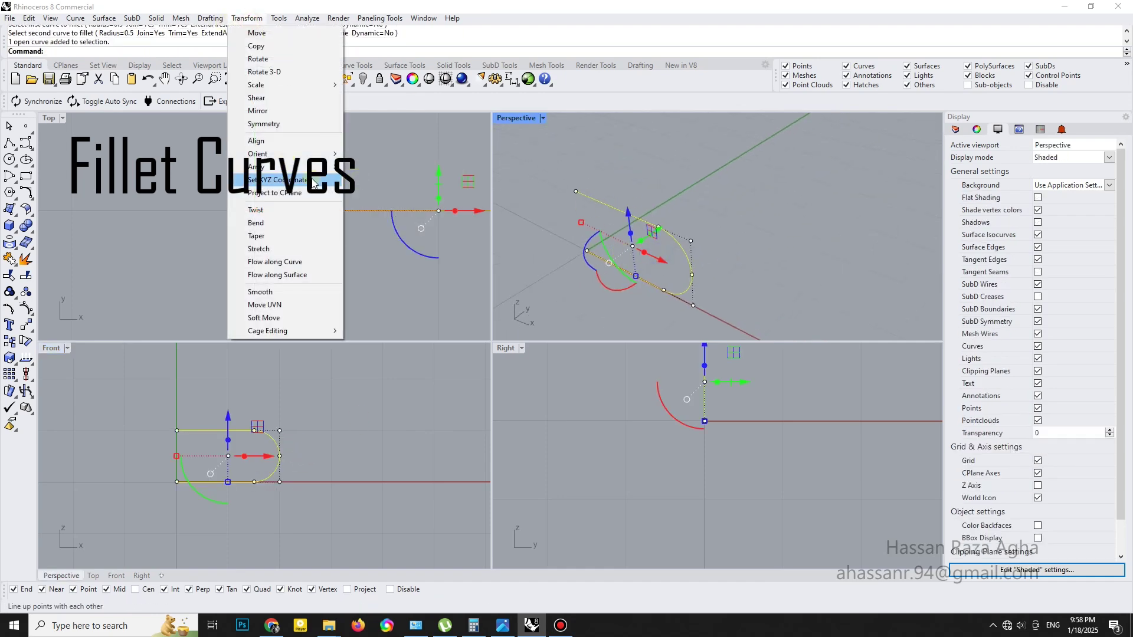
left_click(312, 184)
- Extrude the flat profile straight by 1 unit into an open U-shaped surface
left_click(159, 19)
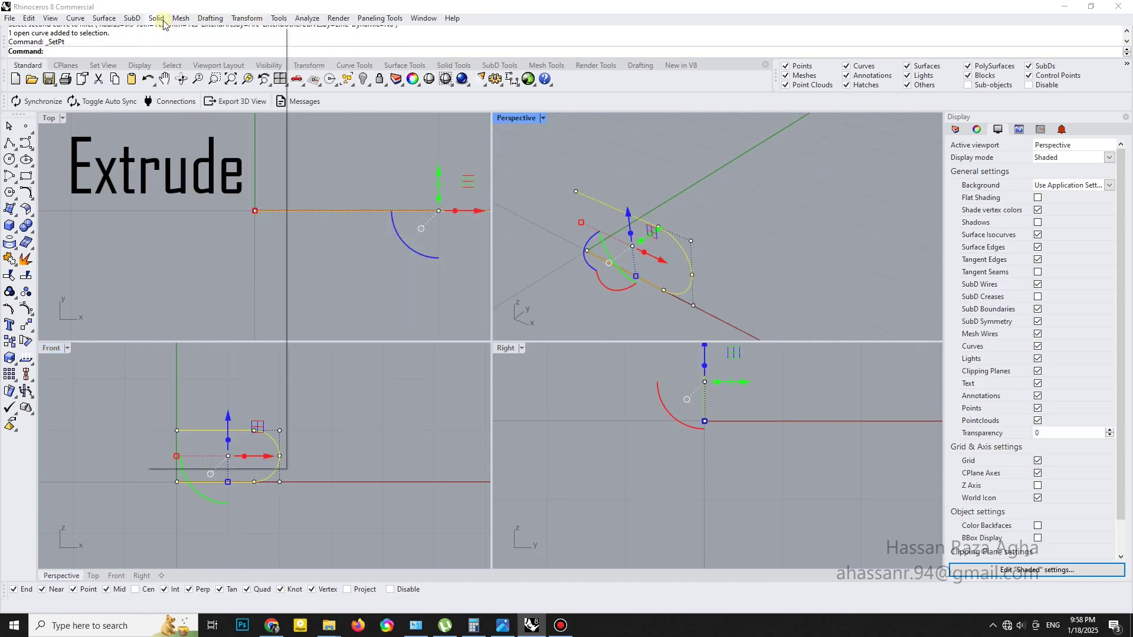
left_click(308, 225)
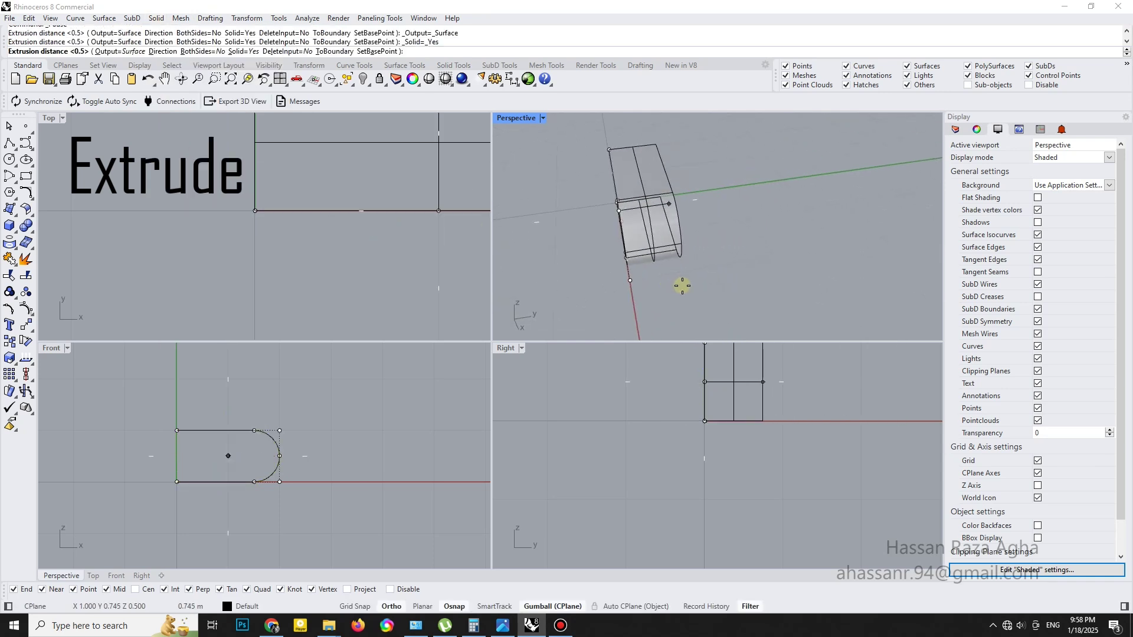
type("1")
key("Return")
right_click_drag(695, 287, 723, 216)
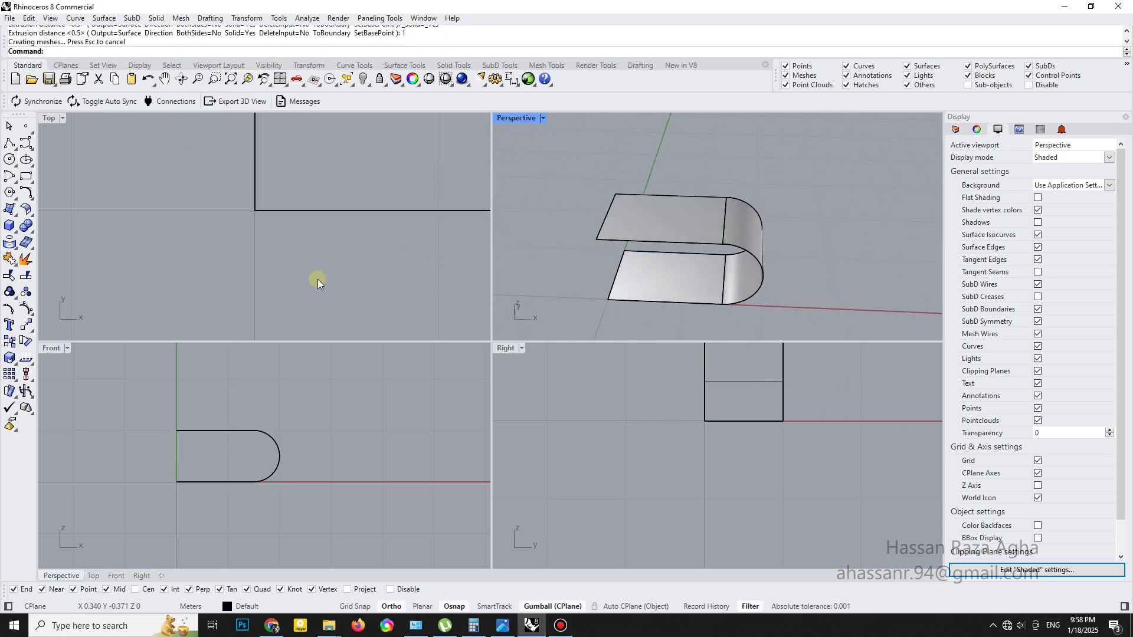
scroll(695, 215, "up", 3)
- Draw a 0.3-radius circle at the top plate's corner and move it 0.15 along X
left_click(9, 159)
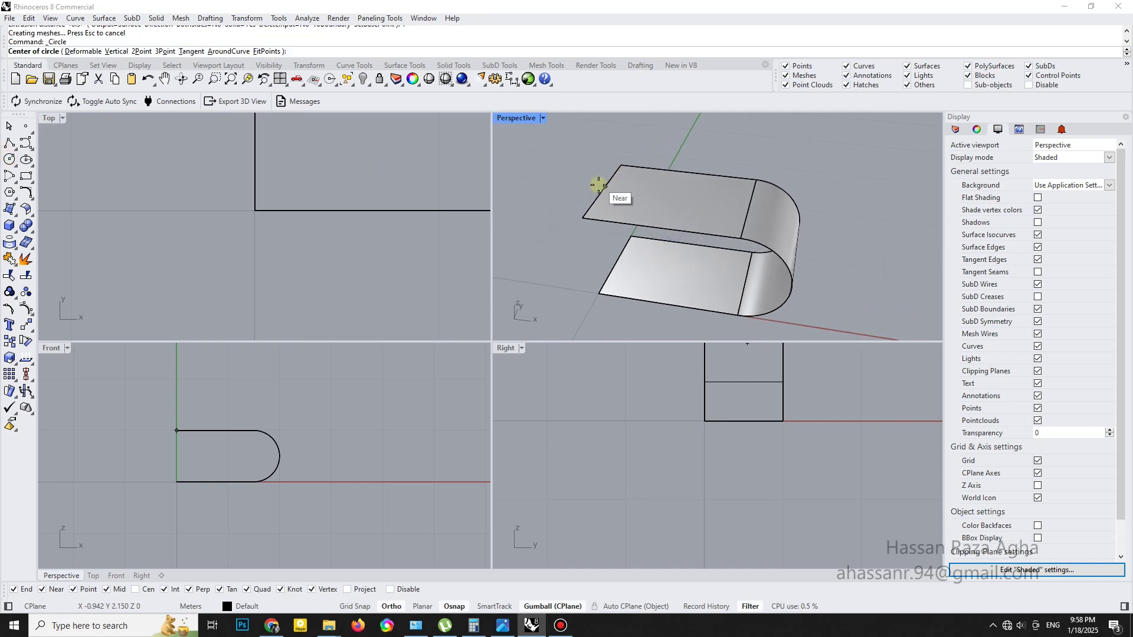
left_click(603, 189)
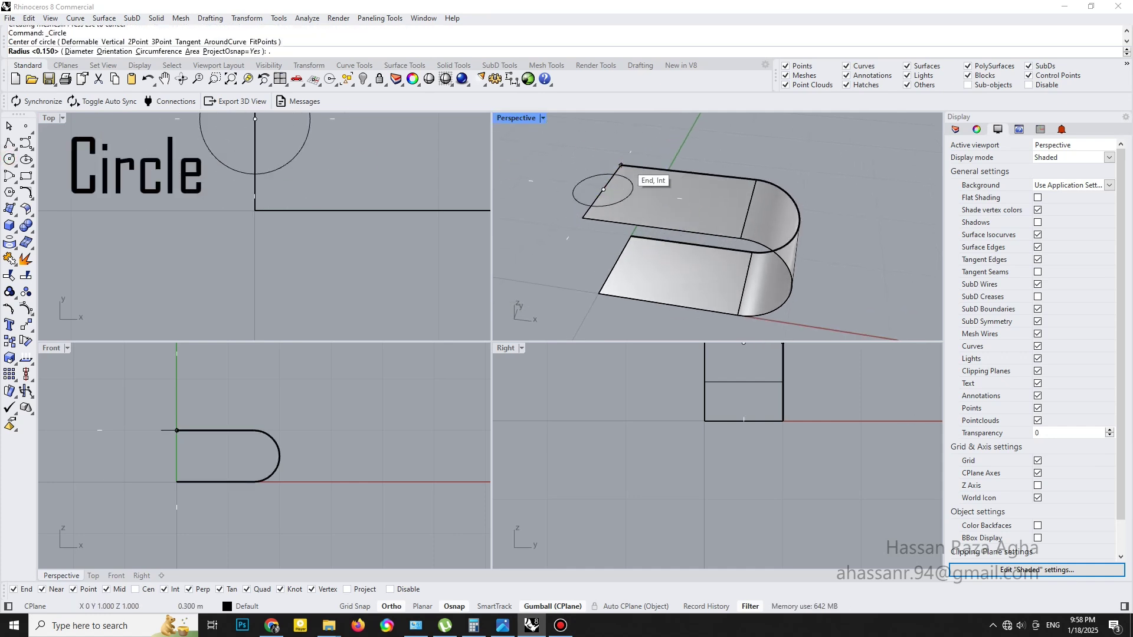
type("3")
key("Return")
left_click(646, 194)
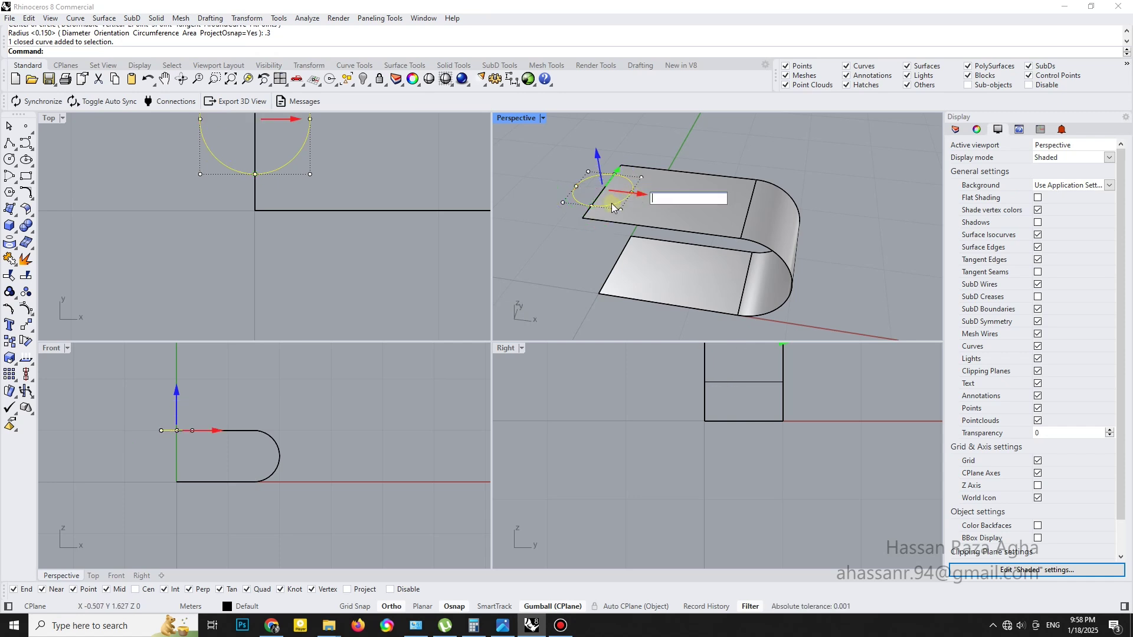
type(".15")
key("Return")
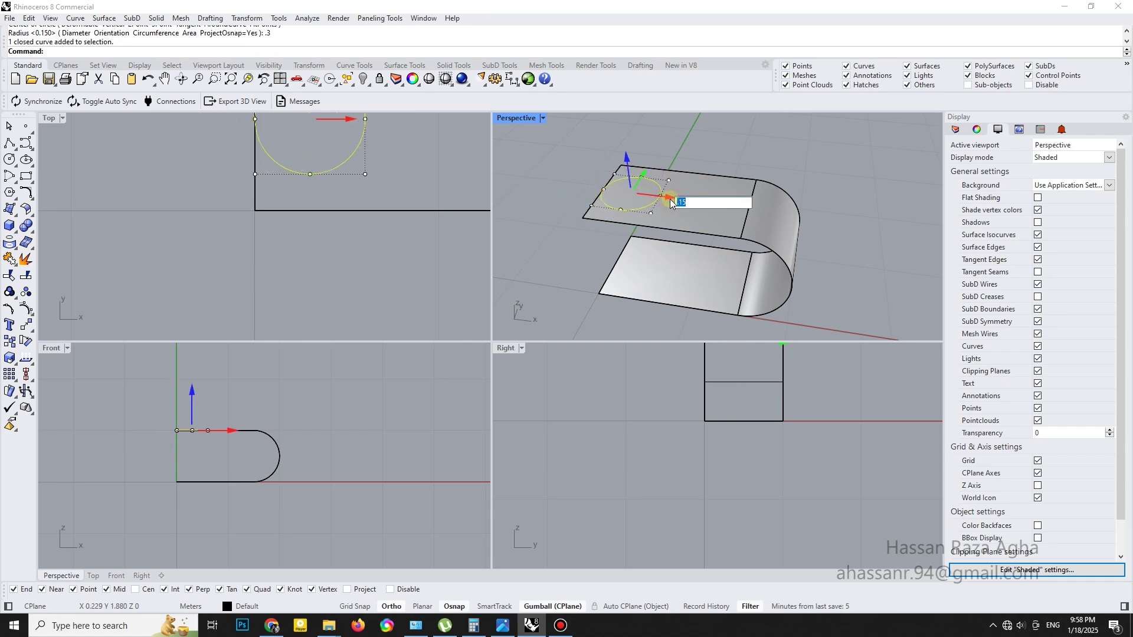
left_click(642, 160)
key("Escape")
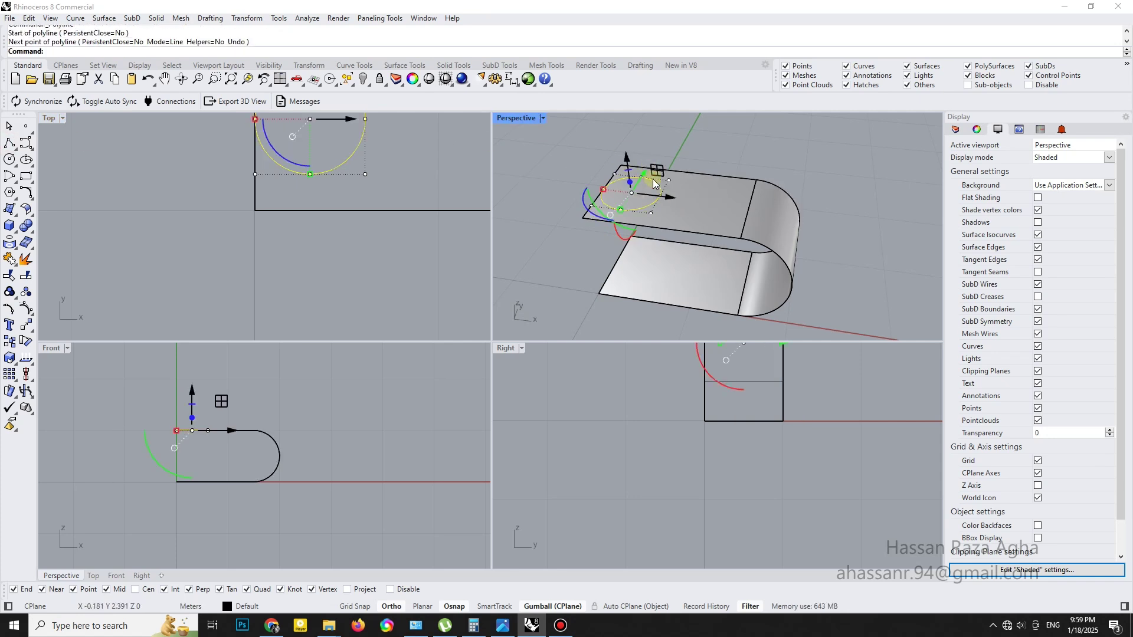
- Copy the circle onto the lower plate and midway between the plates, then select all three for lofting
mouse_move(662, 196)
right_mouse_down()
mouse_move(702, 233)
mouse_move(382, 243)
right_mouse_up()
left_click(688, 227)
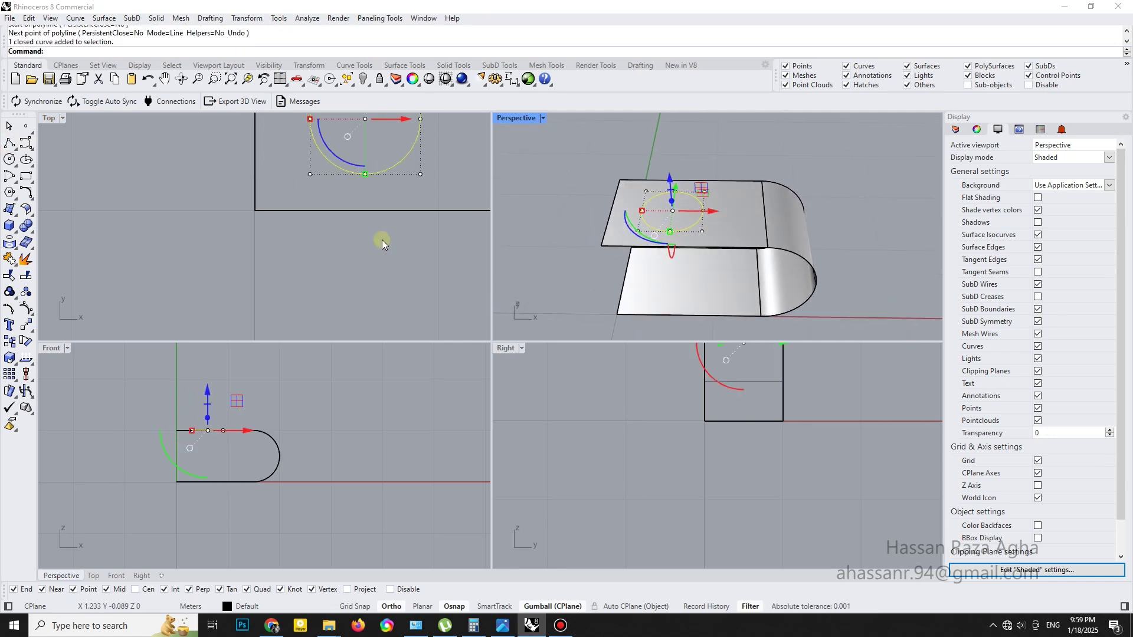
left_click(12, 337)
left_click(642, 211)
left_click(619, 316)
mouse_move(620, 316)
right_mouse_down()
mouse_move(660, 284)
mouse_move(656, 189)
mouse_move(664, 263)
right_mouse_up()
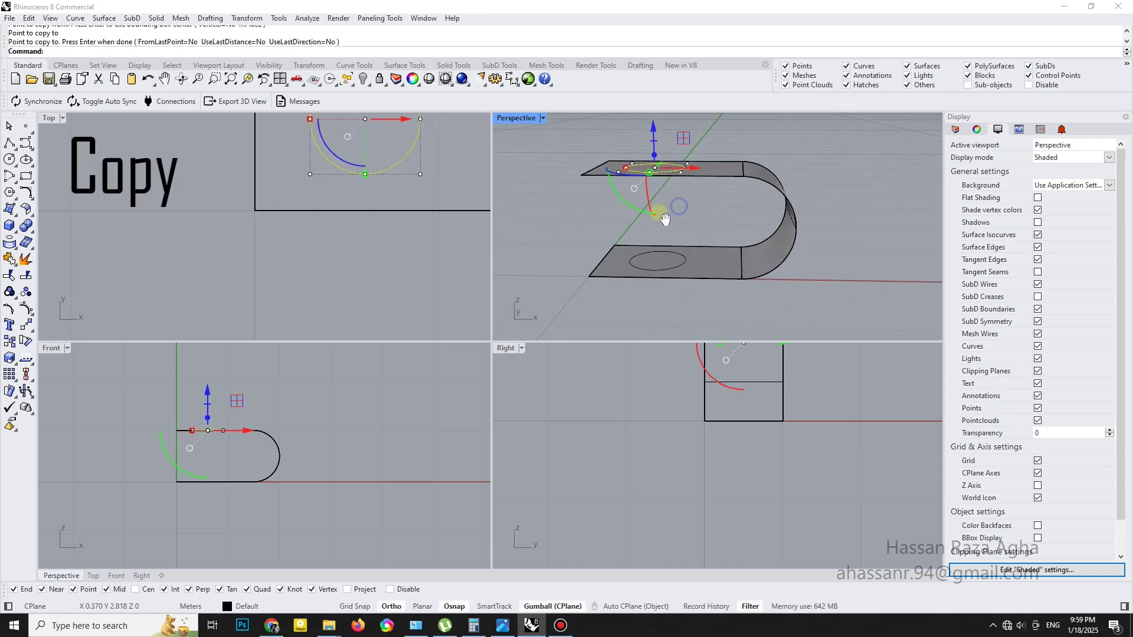
left_click(664, 263)
left_click(7, 337)
left_click(575, 288)
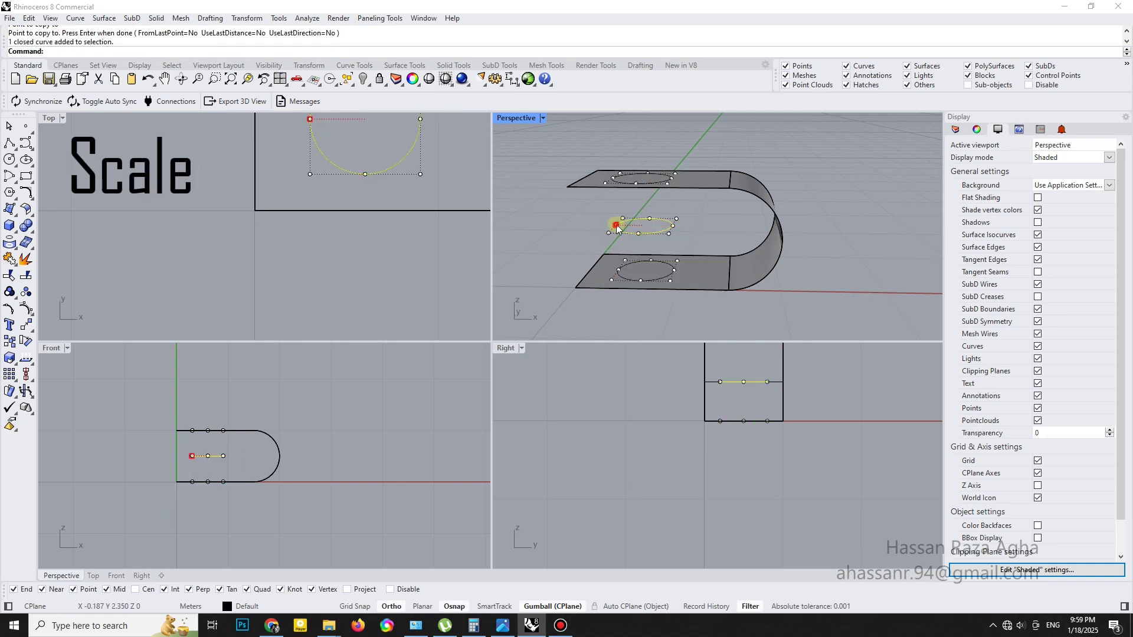
left_click_drag(690, 253, 669, 263)
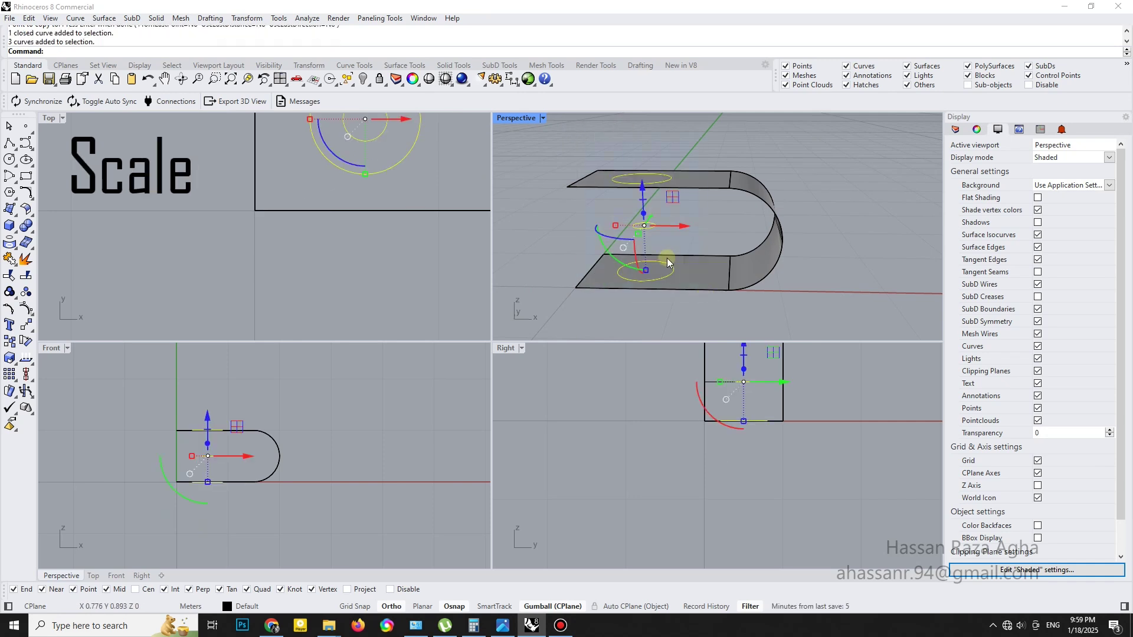
type("Loft")
key("Return")
- Loft a Normal-style hourglass surface through the three circles
key("Return")
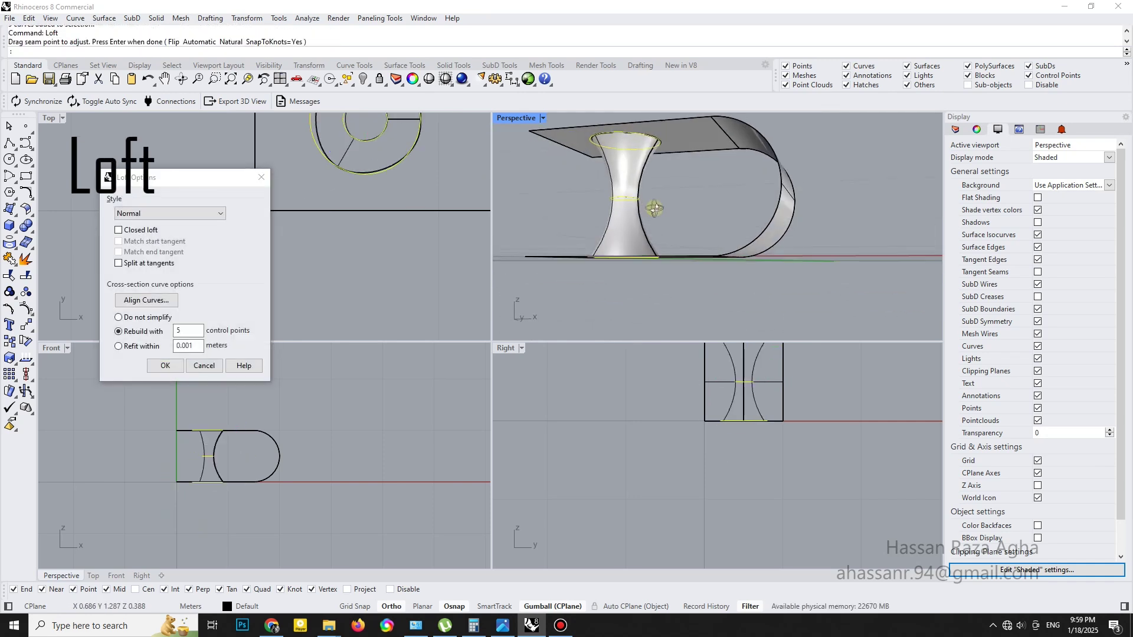
mouse_move(686, 202)
right_mouse_down()
mouse_move(671, 223)
mouse_move(668, 288)
mouse_move(636, 288)
mouse_move(657, 207)
mouse_move(637, 336)
mouse_move(622, 260)
mouse_move(632, 247)
right_mouse_up()
key("Return")
scroll(637, 289, "up", 3)
key("Escape")
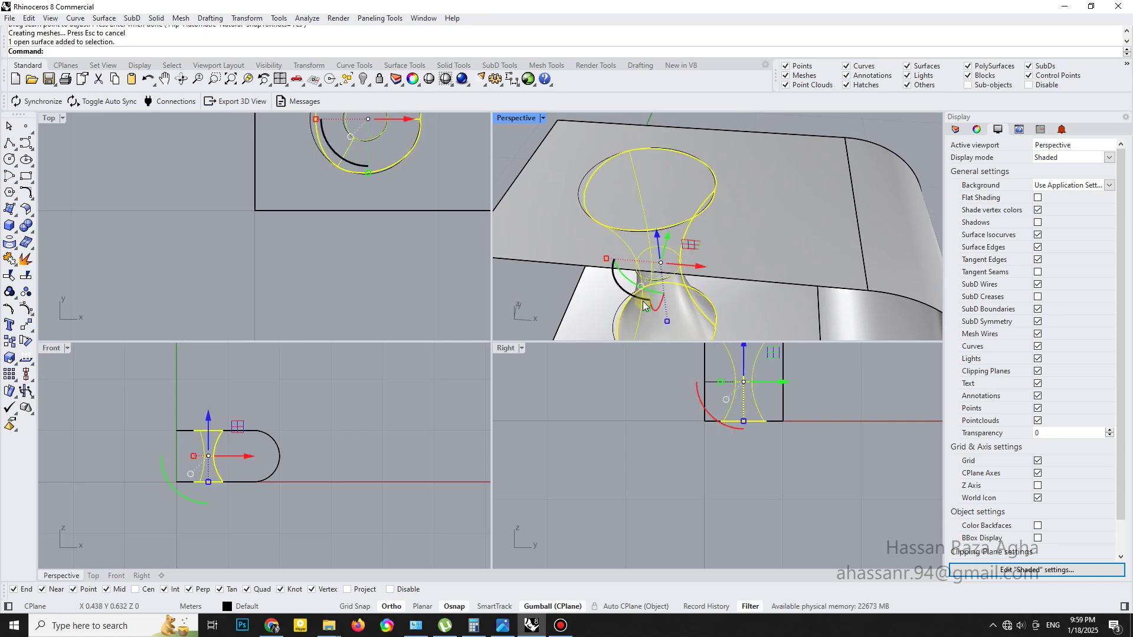
left_click(643, 308)
key("Return")
scroll(698, 239, "down", 3)
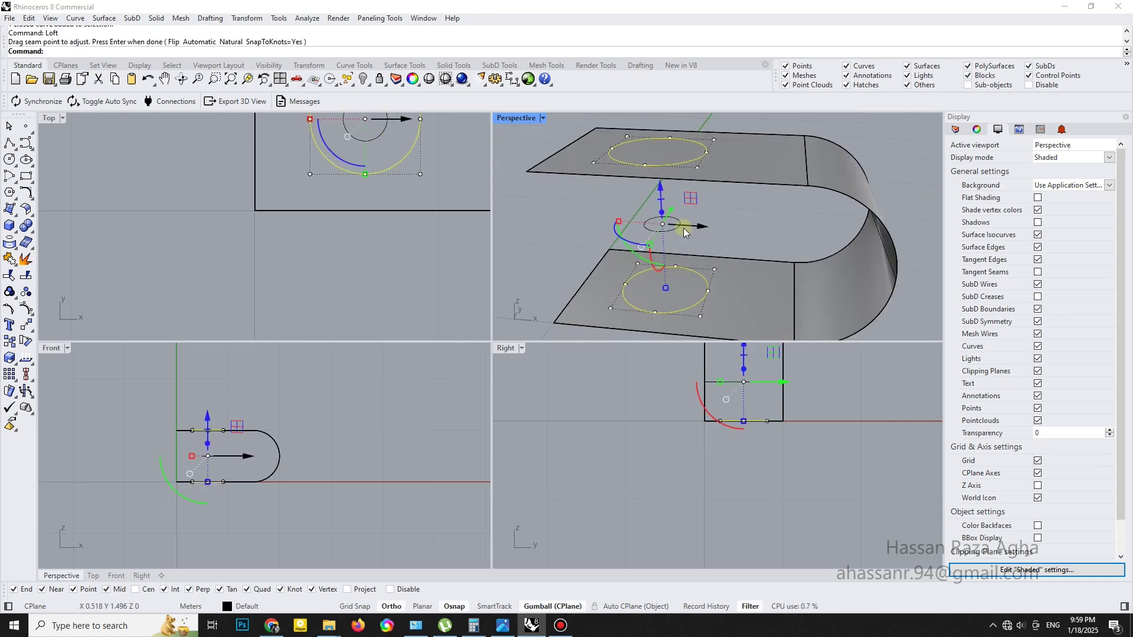
key("Return")
mouse_move(626, 248)
right_mouse_down()
mouse_move(665, 223)
mouse_move(653, 207)
right_mouse_up()
key("Return")
scroll(684, 264, "down", 3)
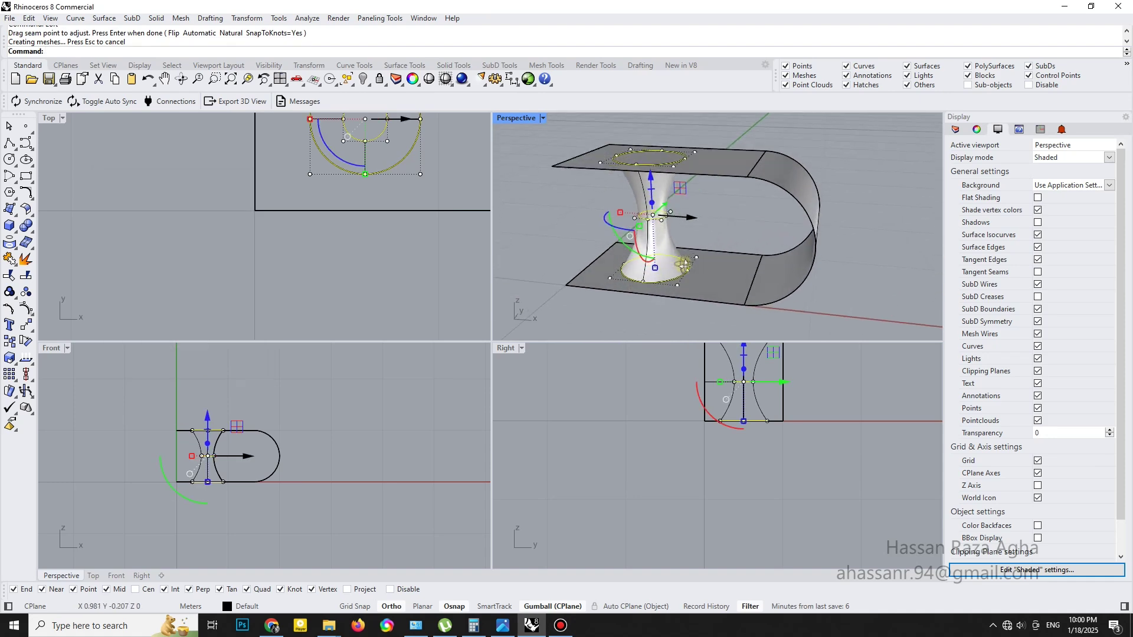
key("Escape")
- Maximize the Perspective viewport and orbit to a low side angle
right_click_drag(683, 265, 672, 249)
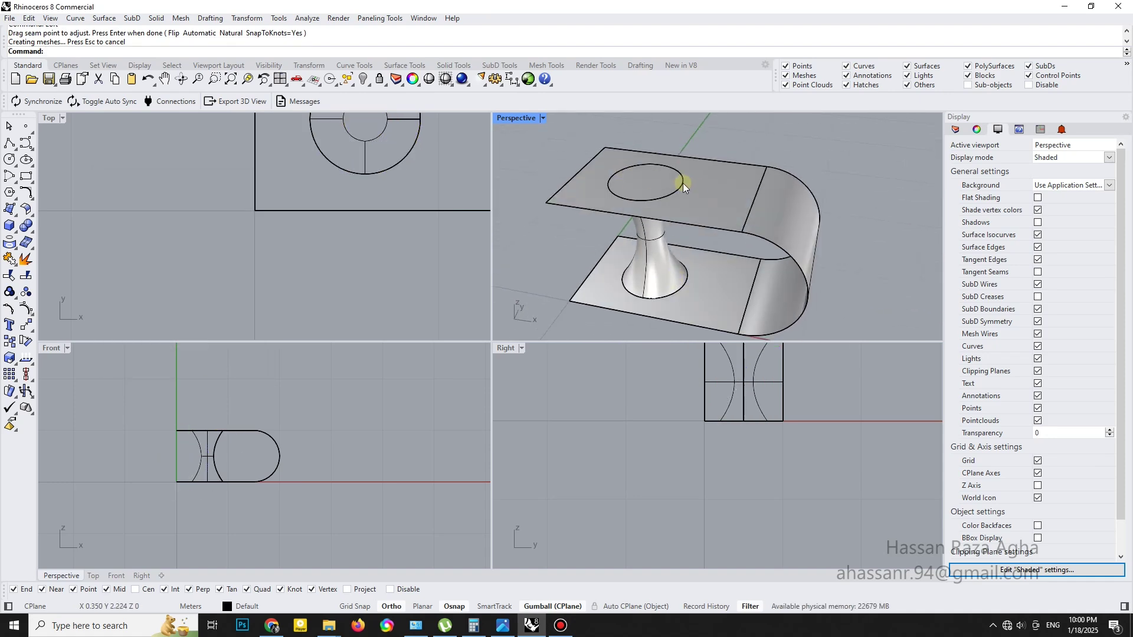
key("ctrl+m")
mouse_move(561, 295)
right_mouse_down()
mouse_move(624, 327)
mouse_move(623, 251)
mouse_move(577, 313)
right_mouse_up()
- Split the U surface with the hourglass and delete the two disks, leaving holes in the plates
left_click(413, 233)
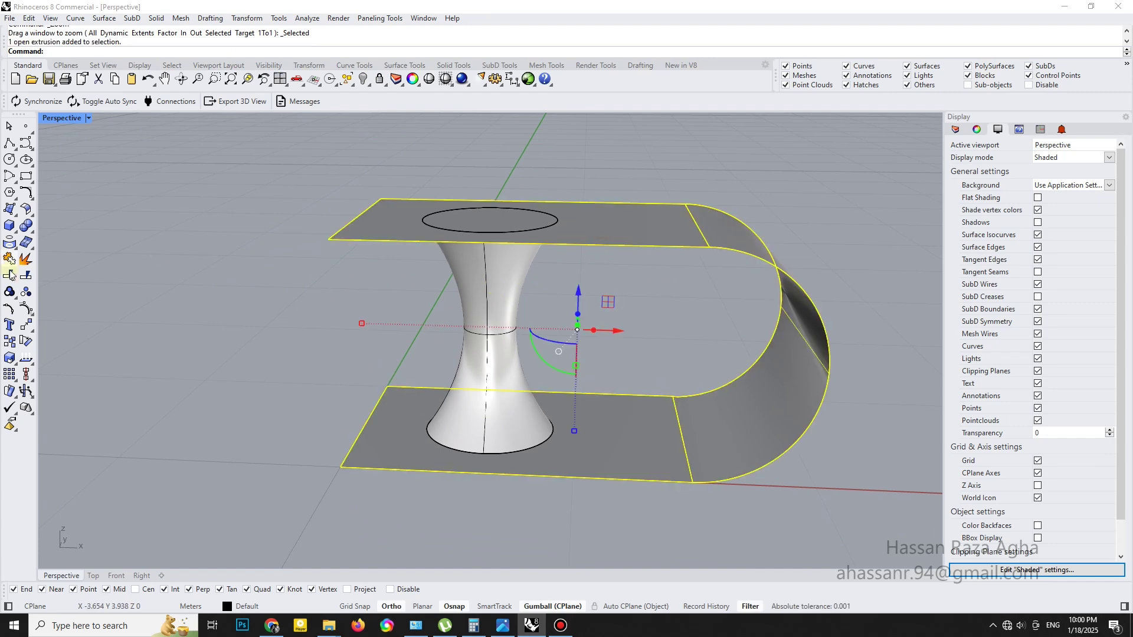
left_click(11, 274)
left_click(468, 283)
key("Return")
left_click(489, 220)
left_click(490, 433, "shift")
key("Delete")
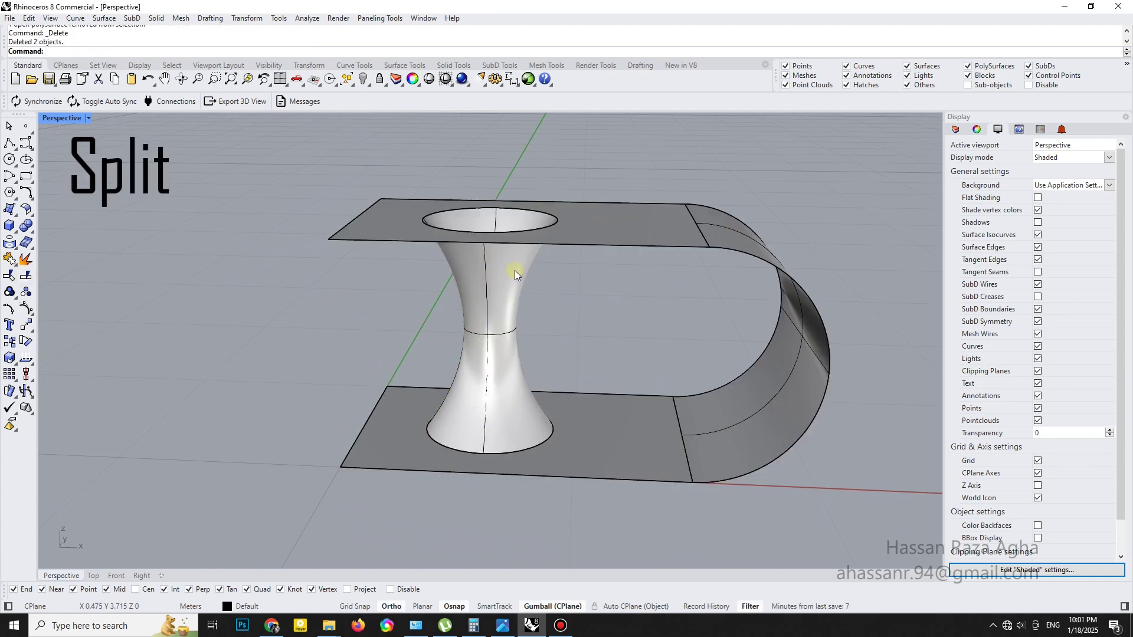
- Join the hourglass and the U surface into one polysurface
right_click_drag(515, 271, 508, 295)
left_click(515, 272)
left_click(383, 259, "shift")
left_click(9, 258)
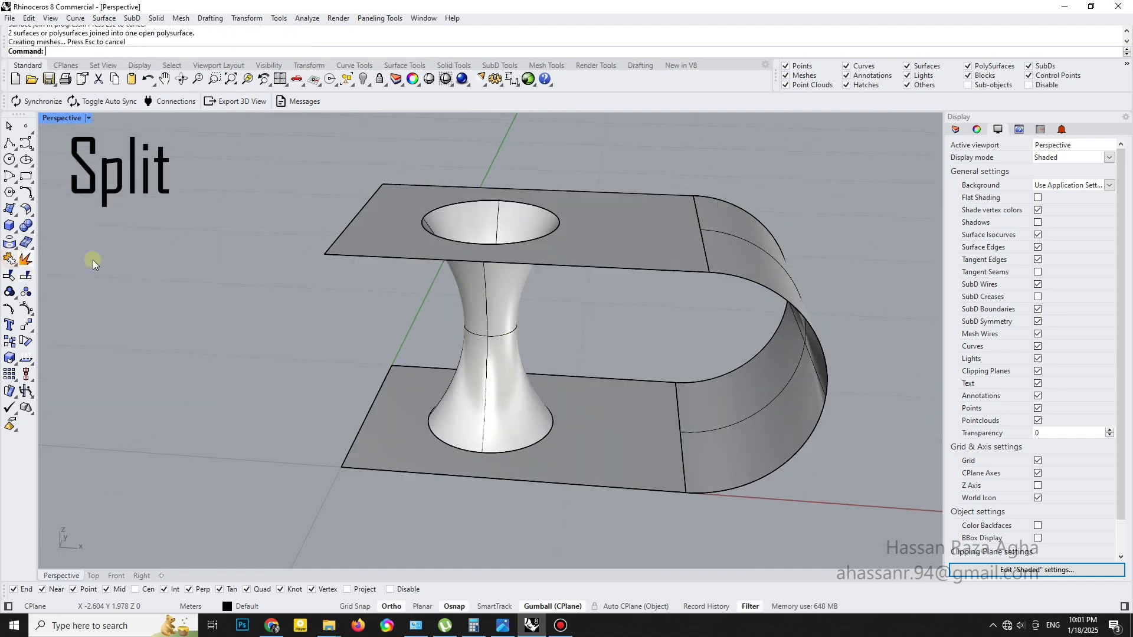
left_click(510, 389)
mouse_move(587, 298)
right_mouse_down()
mouse_move(627, 275)
mouse_move(581, 335)
mouse_move(626, 347)
right_mouse_up()
key("Escape")
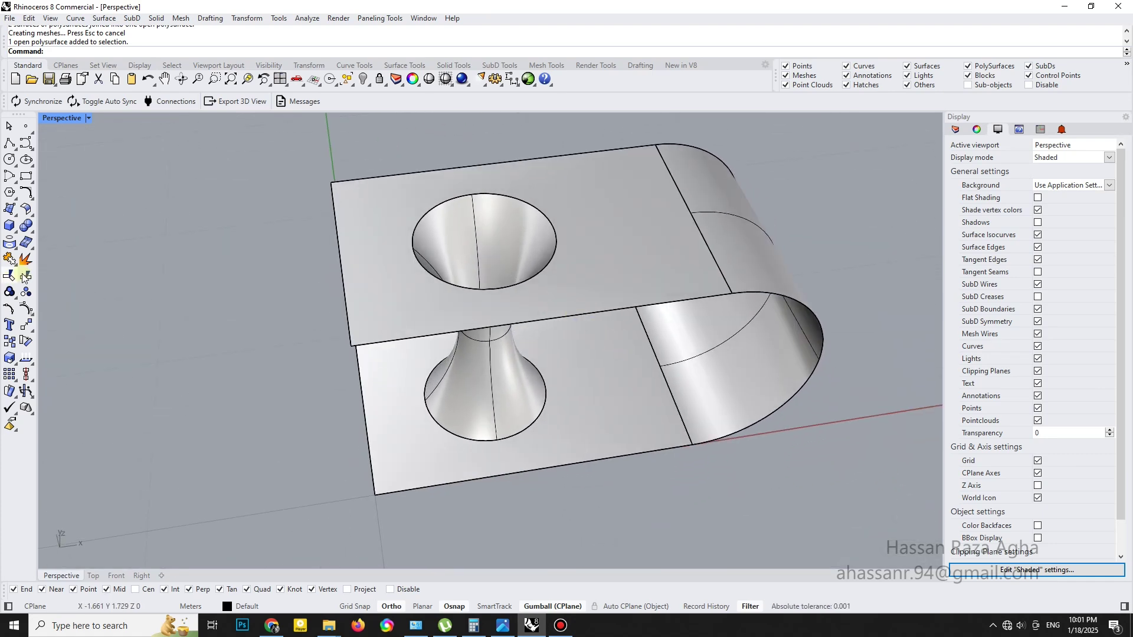
- Fillet the top and bottom edges where the column meets the plates
left_click(24, 276)
left_click(90, 265)
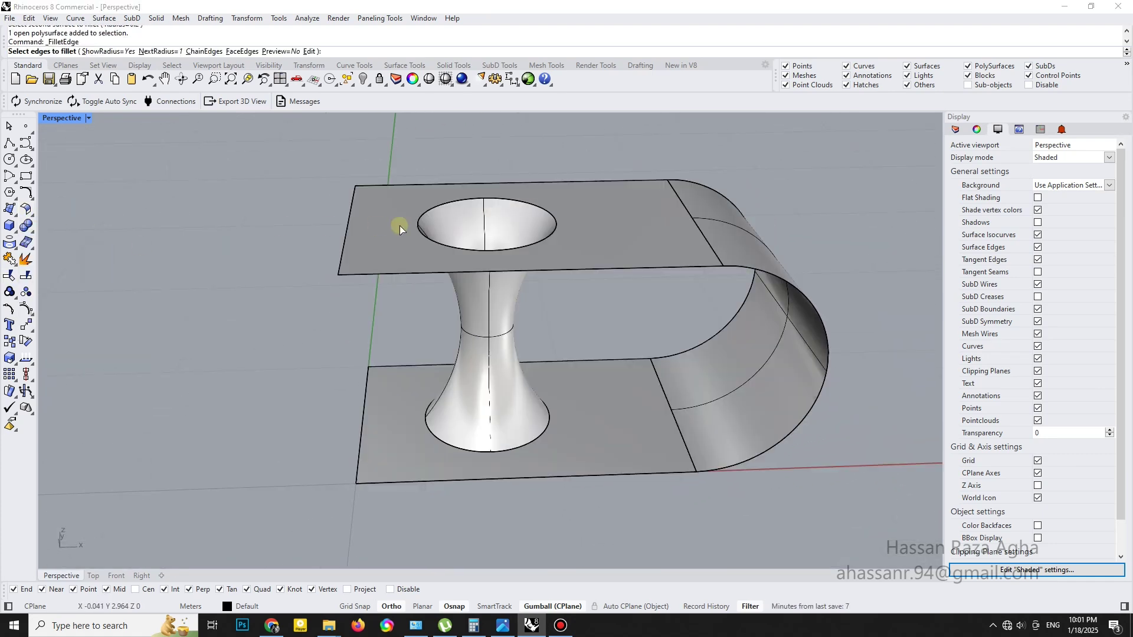
left_click(531, 244)
key("Return")
key("Return")
mouse_move(548, 259)
right_mouse_down()
mouse_move(544, 226)
mouse_move(540, 354)
right_mouse_up()
key("Return")
left_click(539, 442)
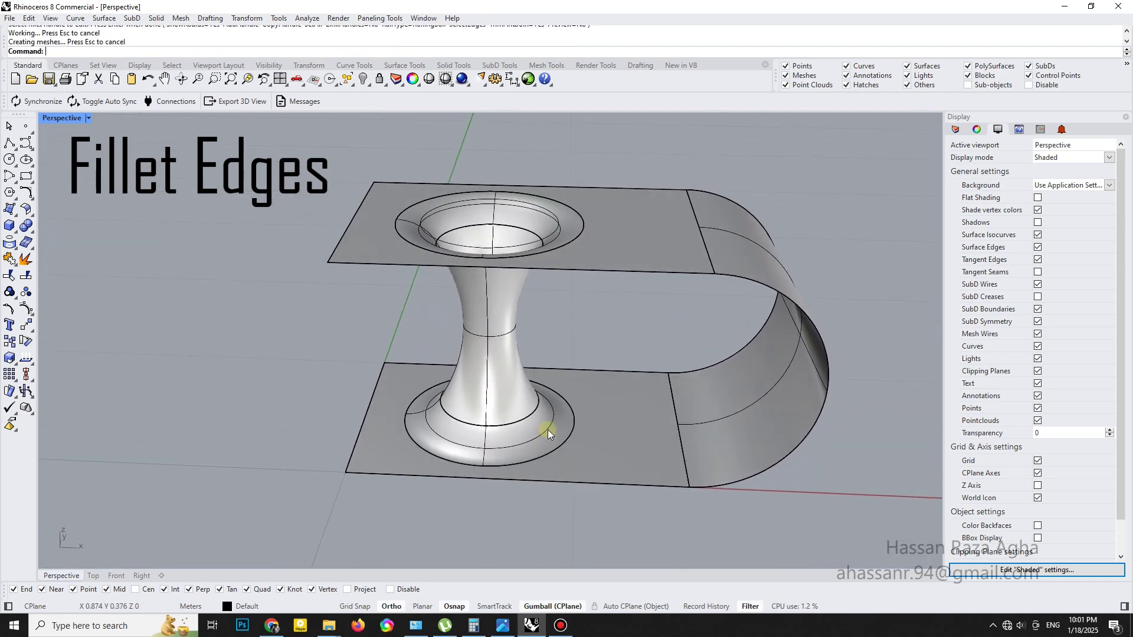
key("Return")
key("Return")
left_click(607, 405)
right_click_drag(607, 404, 494, 353)
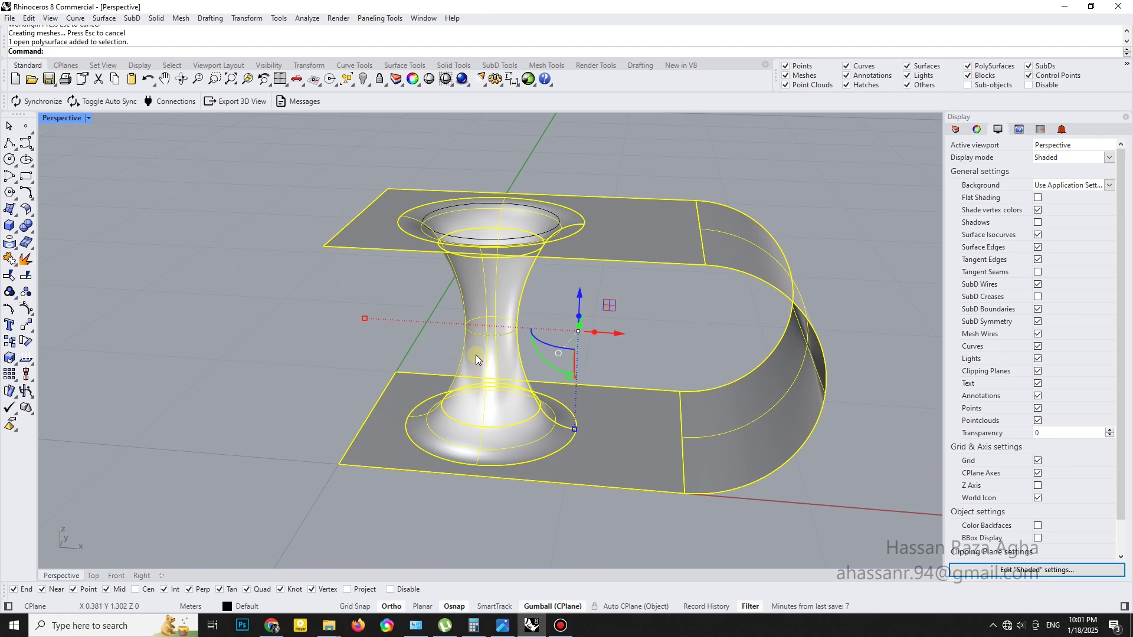
key("ctrl+F1")
- Contour the table polysurface at 0.1 spacing and inspect the curves in shaded perspective
type("zs")
key("Return")
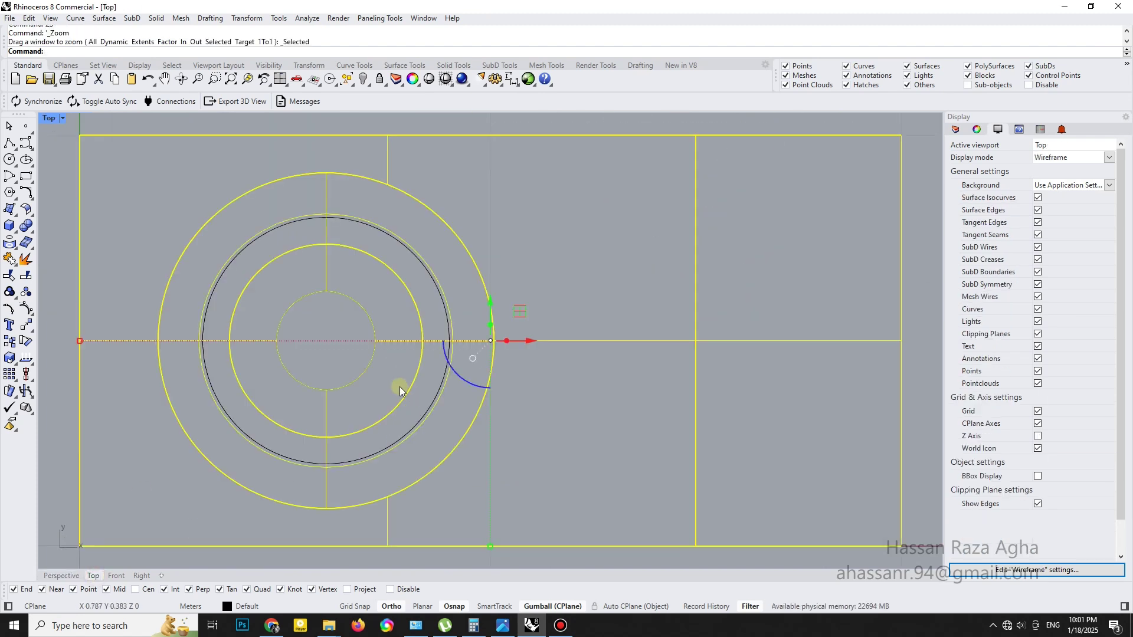
type("cont")
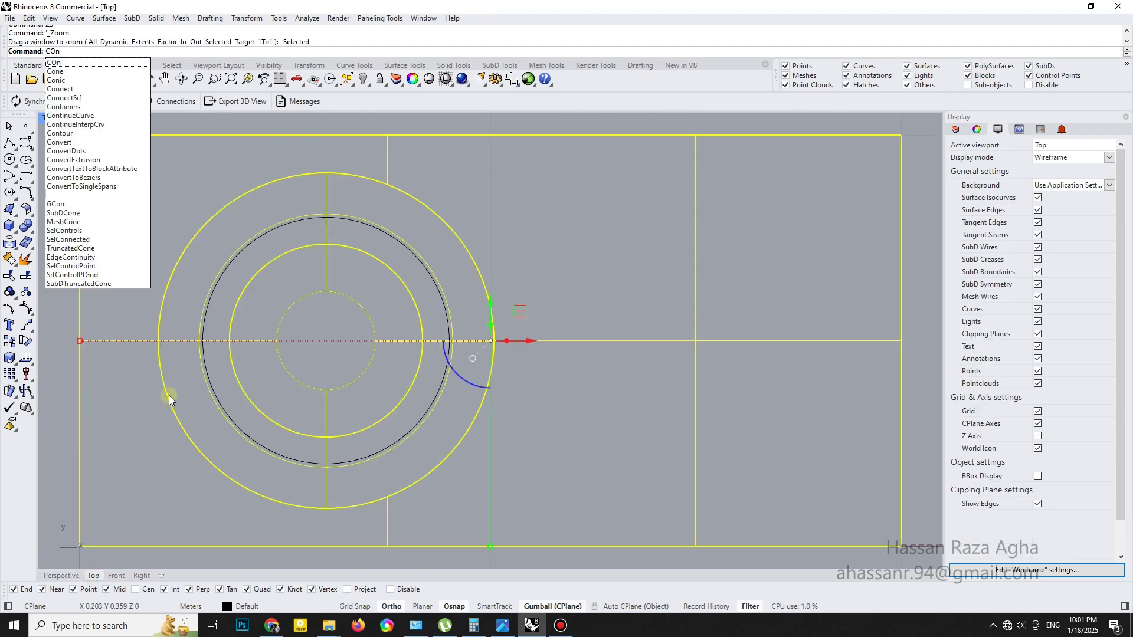
left_click(70, 91)
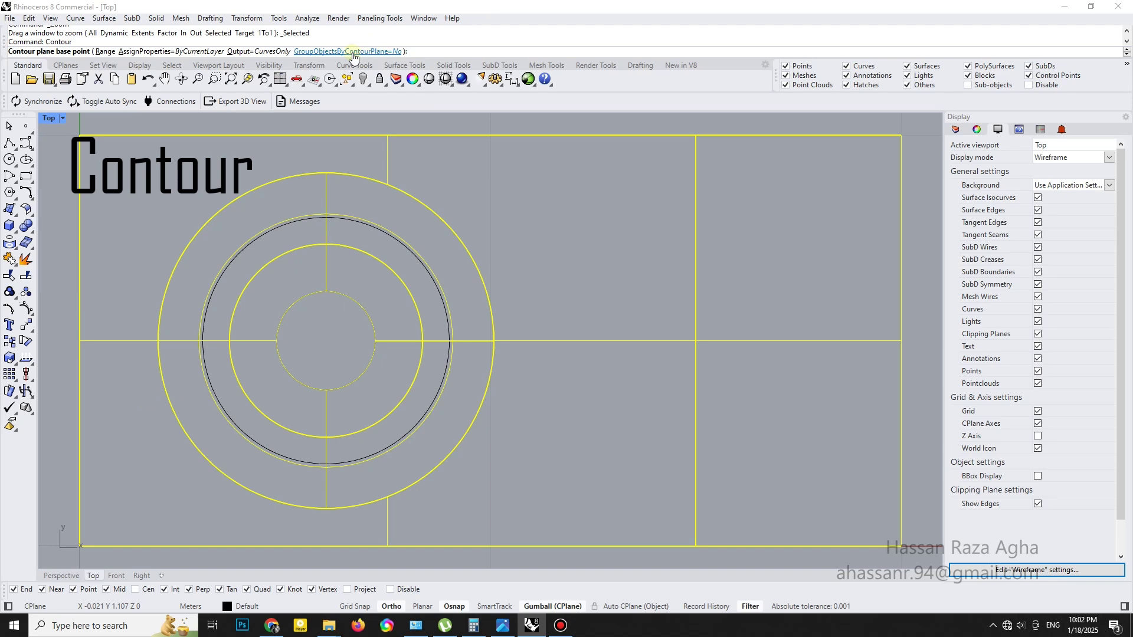
scroll(126, 317, "down", 1)
left_click(219, 507)
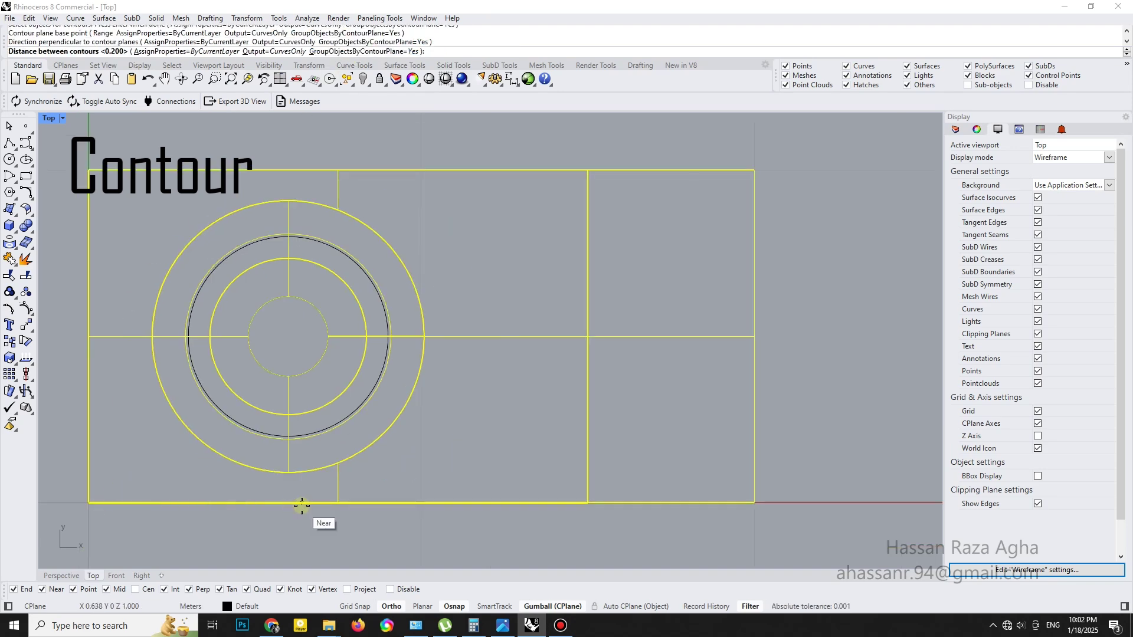
type(" .1")
key("Return")
key("ctrl+F4")
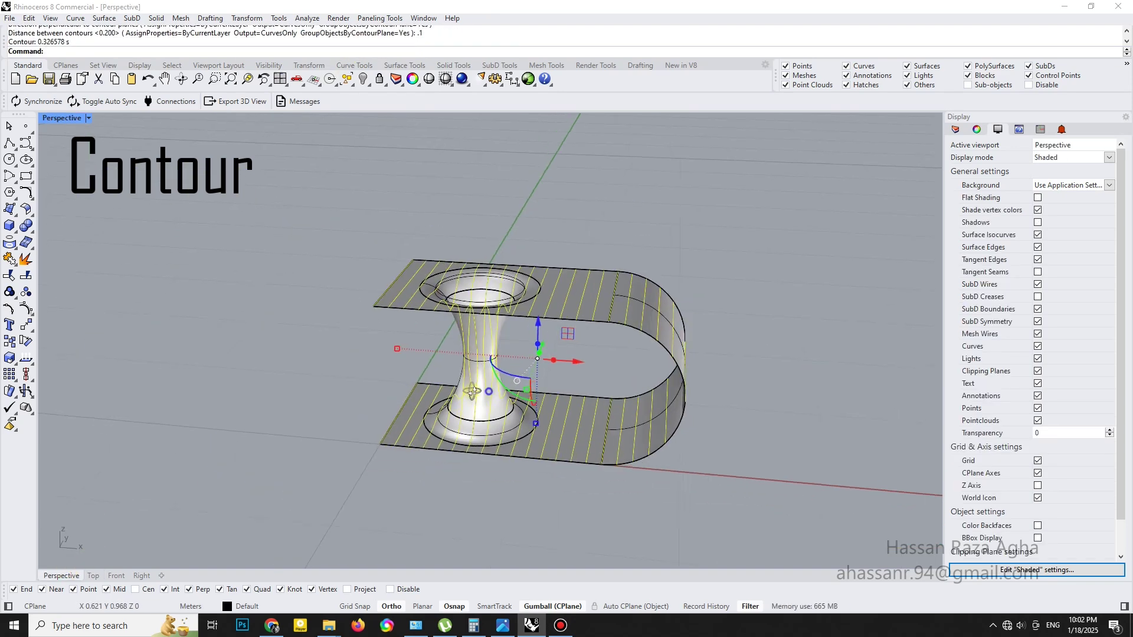
right_click_drag(472, 391, 496, 322)
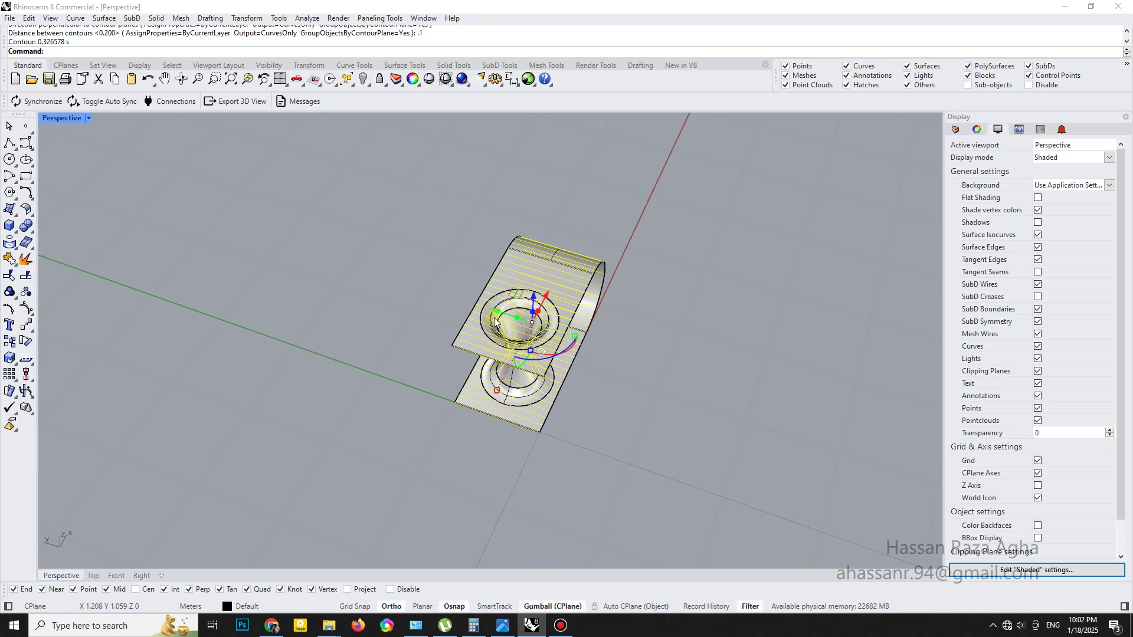
mouse_move(531, 314)
right_mouse_down()
mouse_move(592, 325)
mouse_move(616, 355)
right_mouse_up()
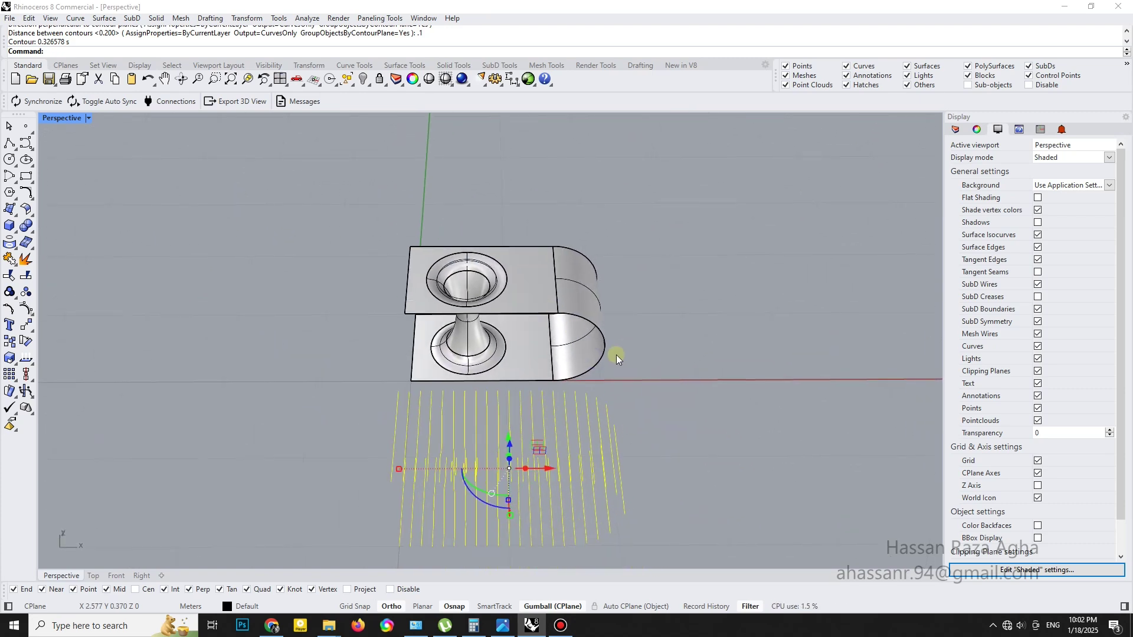
- Contour the curved table surface again in the vertical direction with default spacing
left_click(544, 304)
type("On")
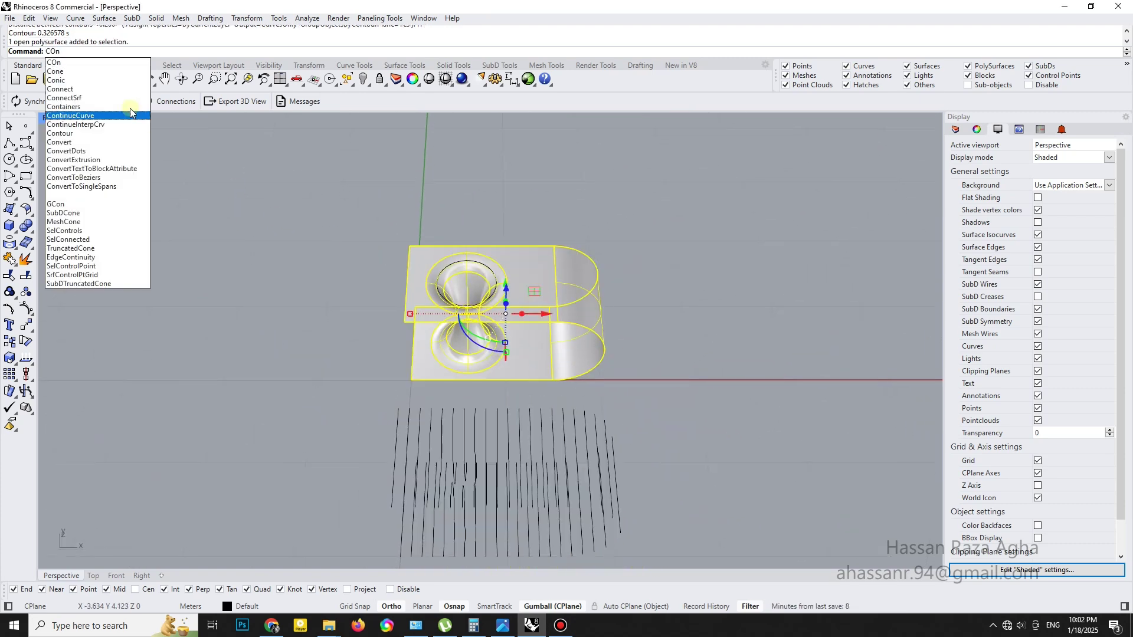
type("tour")
key("Return")
left_click(399, 374)
left_click(332, 300)
key("Return")
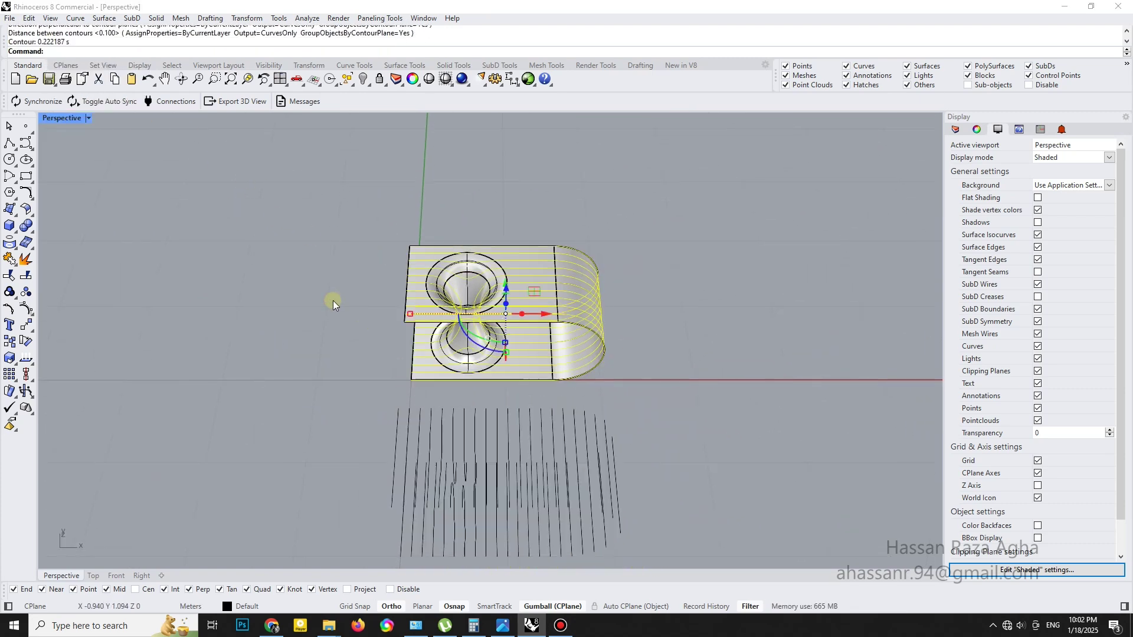
mouse_move(333, 300)
right_mouse_down()
mouse_move(560, 306)
mouse_move(449, 324)
right_mouse_up()
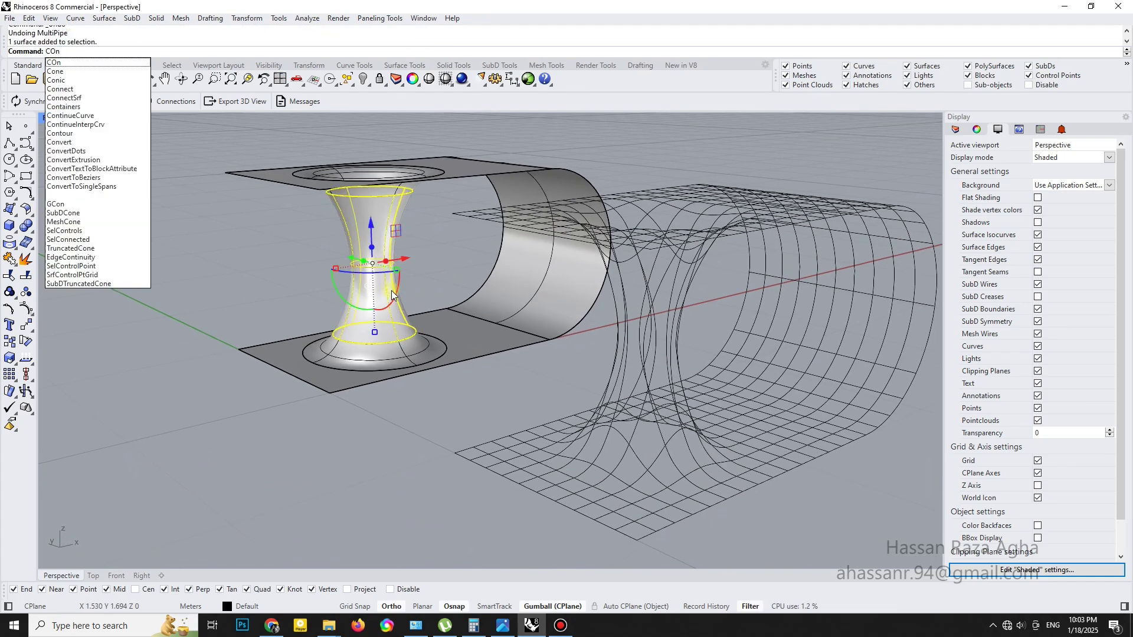
- Contour the hourglass column into horizontal rings and move them away from the model
type("ontour")
key("Return")
left_click(340, 342)
right_click_drag(345, 267, 352, 368)
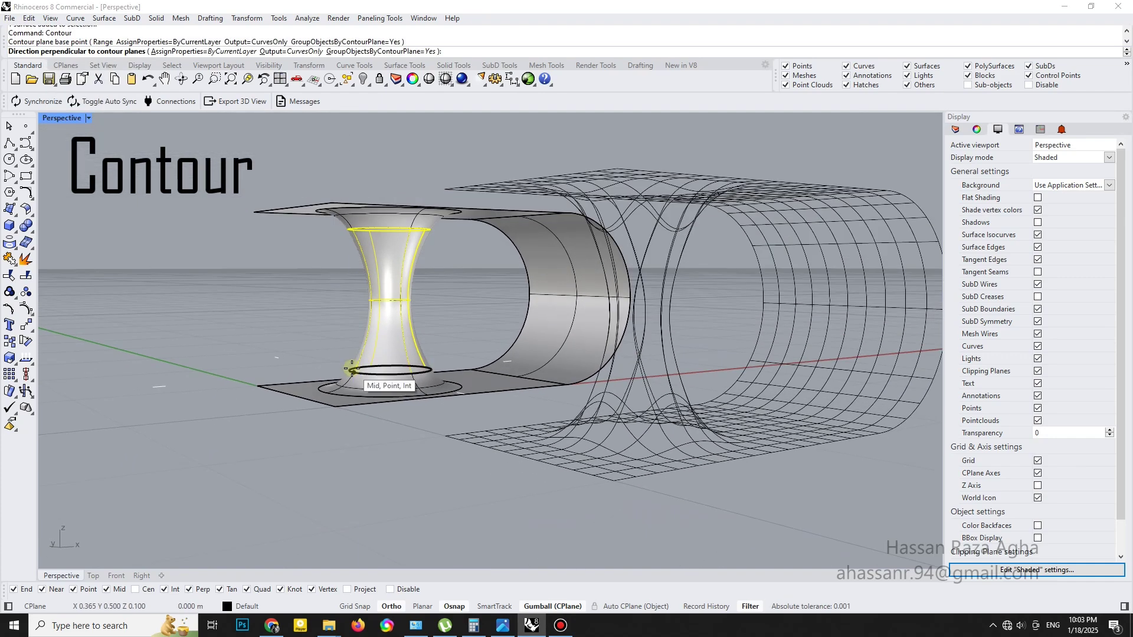
left_click(353, 226)
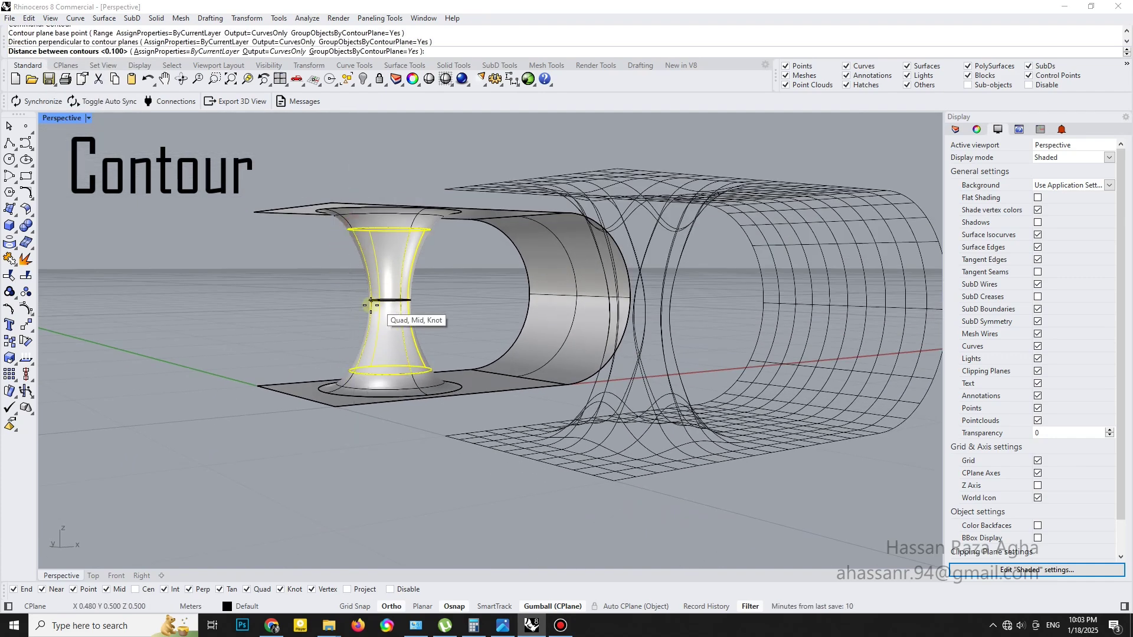
key("Return")
right_click_drag(353, 303, 361, 281)
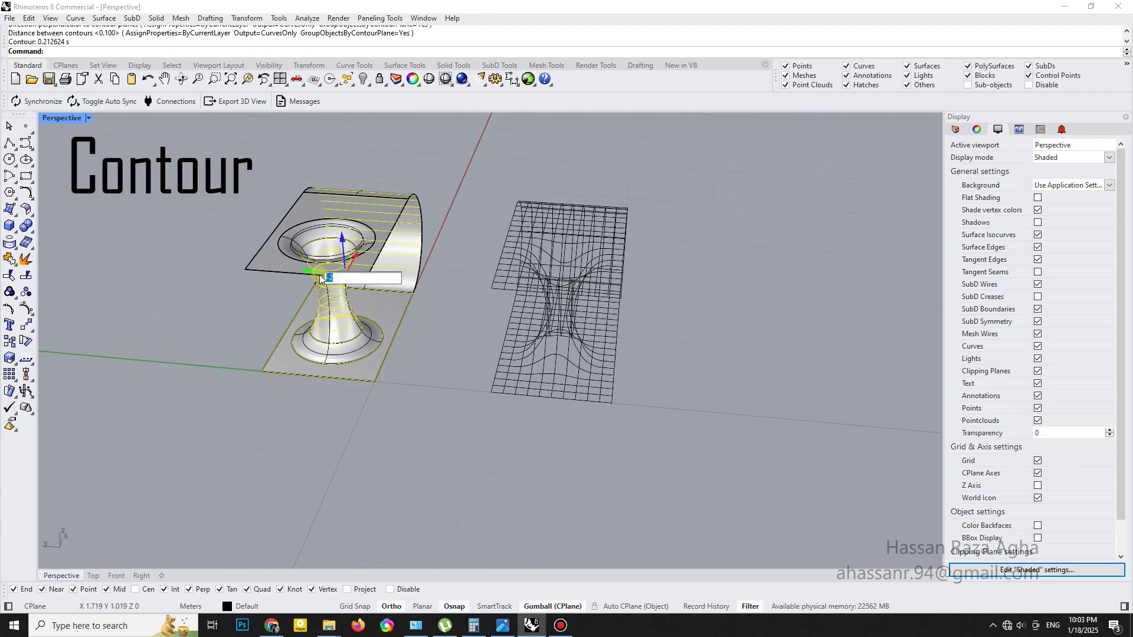
key("Return")
mouse_move(692, 319)
right_mouse_down()
mouse_move(272, 259)
mouse_move(197, 263)
right_mouse_up()
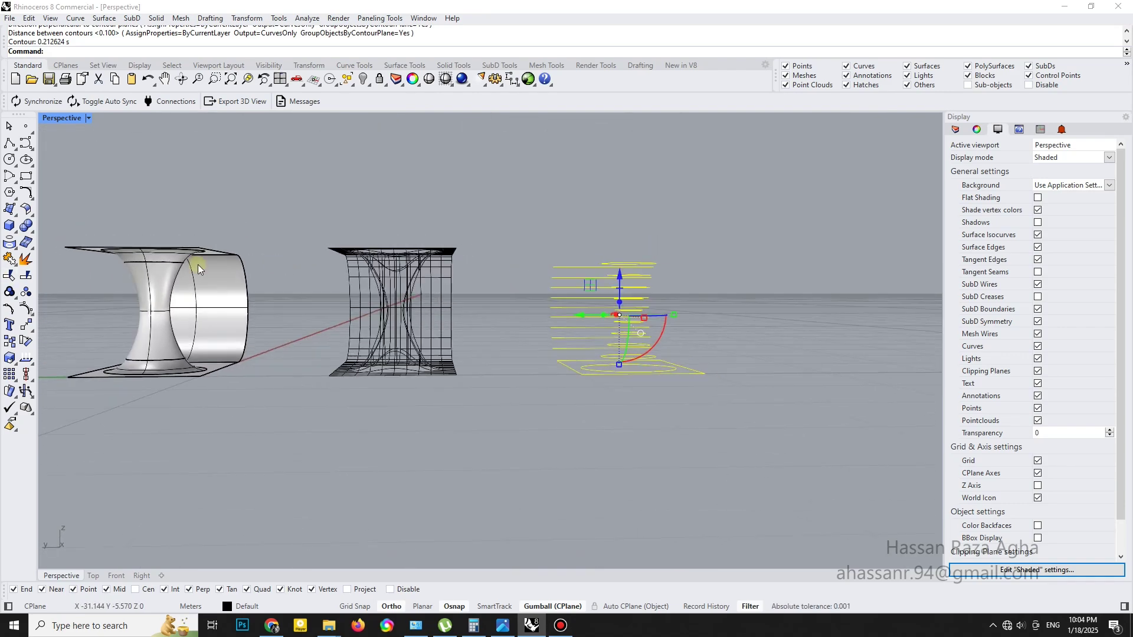
- Ungroup the column contour rings, window-select them, and regroup them
left_click(30, 291)
right_click_drag(590, 259, 667, 246)
right_click_drag(617, 284, 626, 287)
left_click_drag(589, 359, 590, 359)
mouse_move(589, 359)
right_mouse_down()
mouse_move(616, 322)
mouse_move(493, 316)
mouse_move(493, 328)
mouse_move(541, 316)
mouse_move(537, 339)
right_mouse_up()
key("ctrl+g")
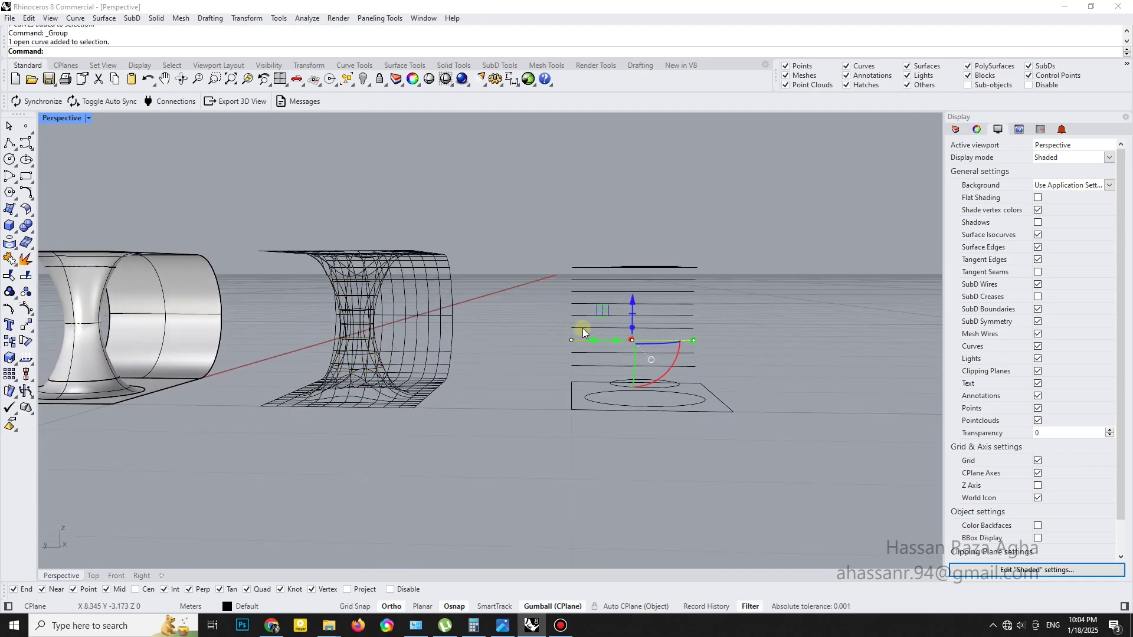
- Move the selected contour rings -4 into the lattice and select the whole curve group
left_click(579, 327, "shift")
left_click(579, 304, "shift")
left_click(579, 291, "shift")
left_click(590, 314)
type("-4")
key("Return")
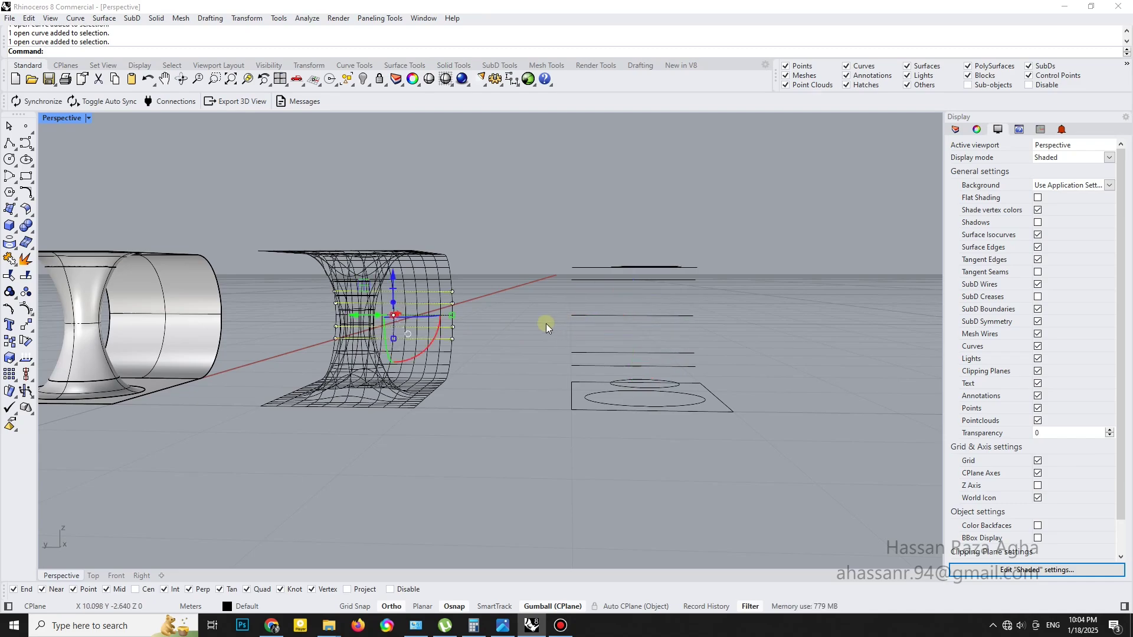
mouse_move(501, 335)
right_mouse_down()
mouse_move(564, 364)
mouse_move(502, 370)
mouse_move(488, 349)
mouse_move(380, 341)
mouse_move(487, 442)
right_mouse_up()
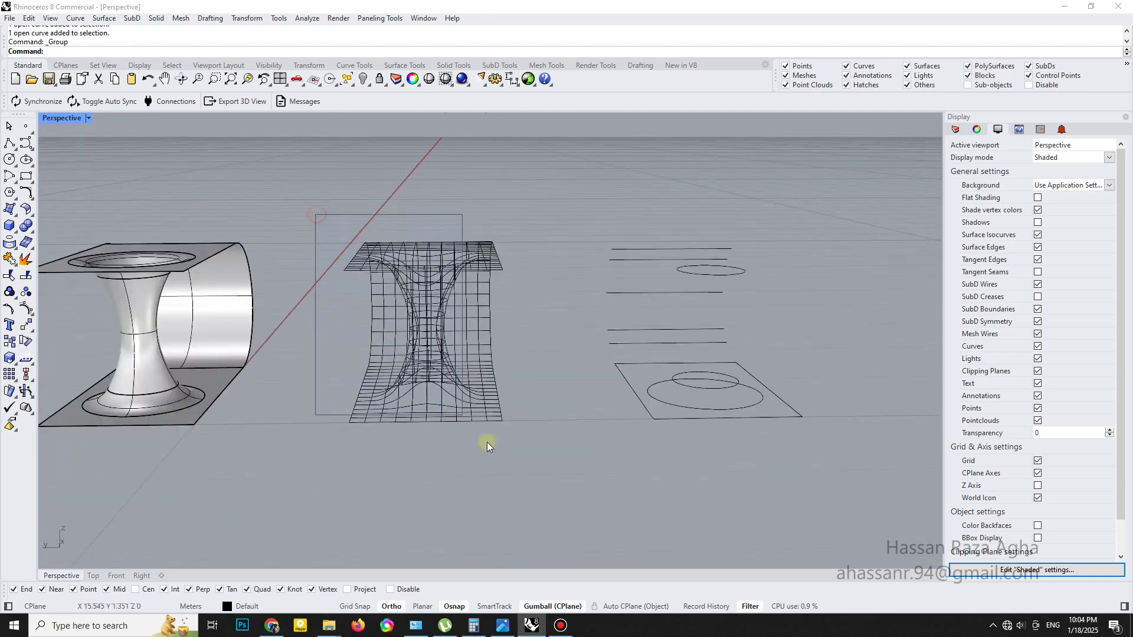
left_click(496, 424)
- MultiPipe the 66 lattice curves, accepting the default radius
type("ultiPipe")
key("Return")
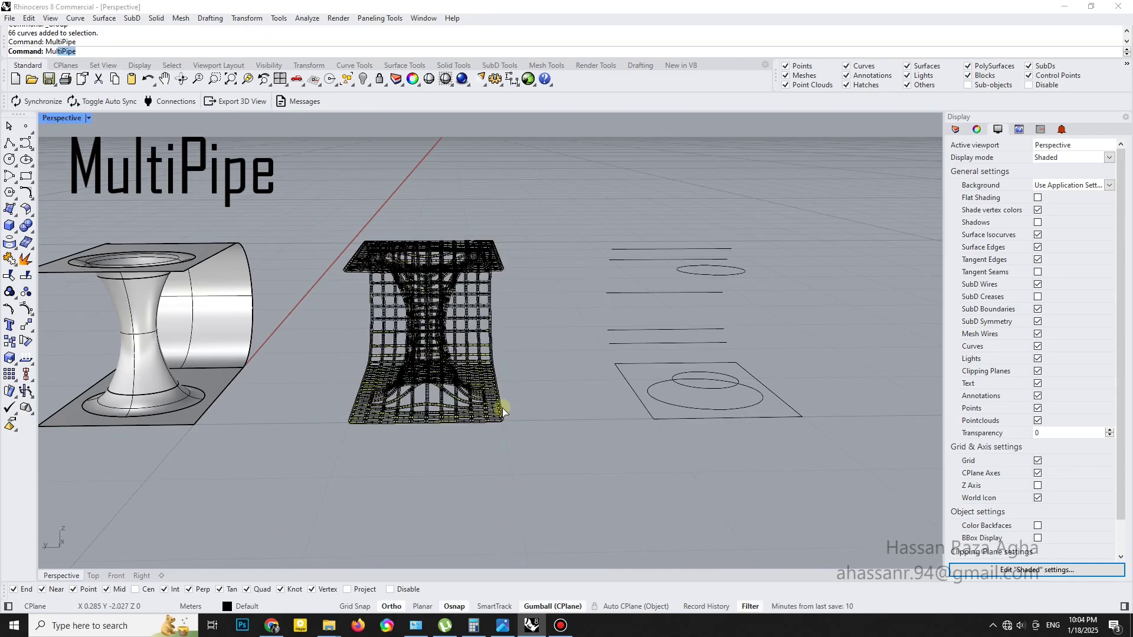
scroll(430, 393, "up", 3)
scroll(371, 291, "up", 3)
scroll(370, 291, "down", 3)
scroll(379, 354, "down", 3)
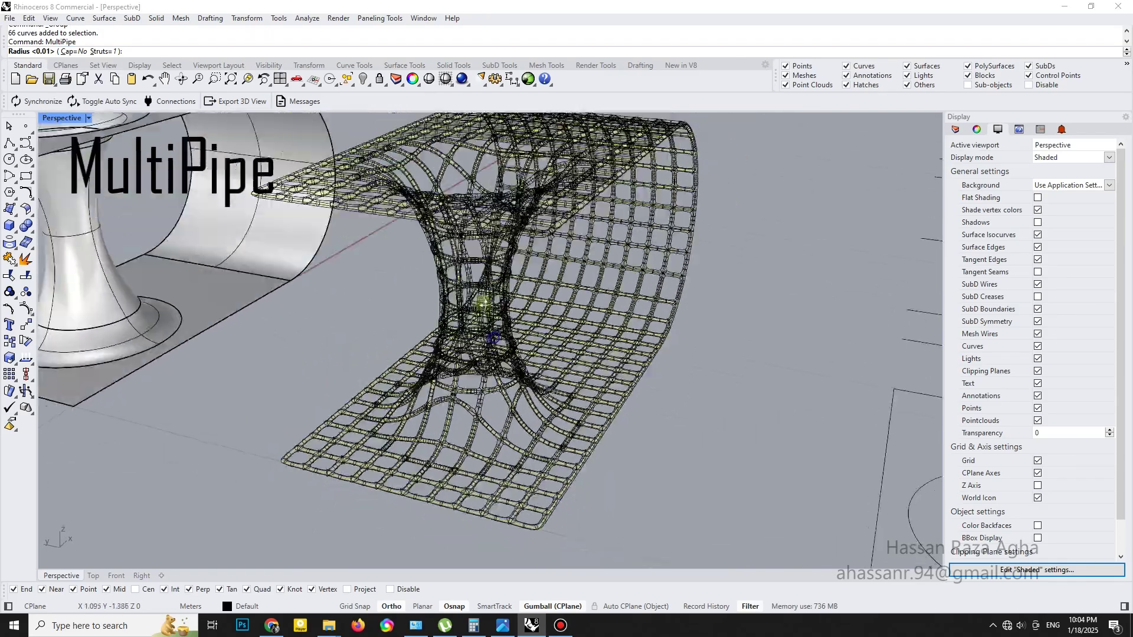
right_click_drag(379, 354, 448, 339)
key("Return")
scroll(582, 388, "down", 3)
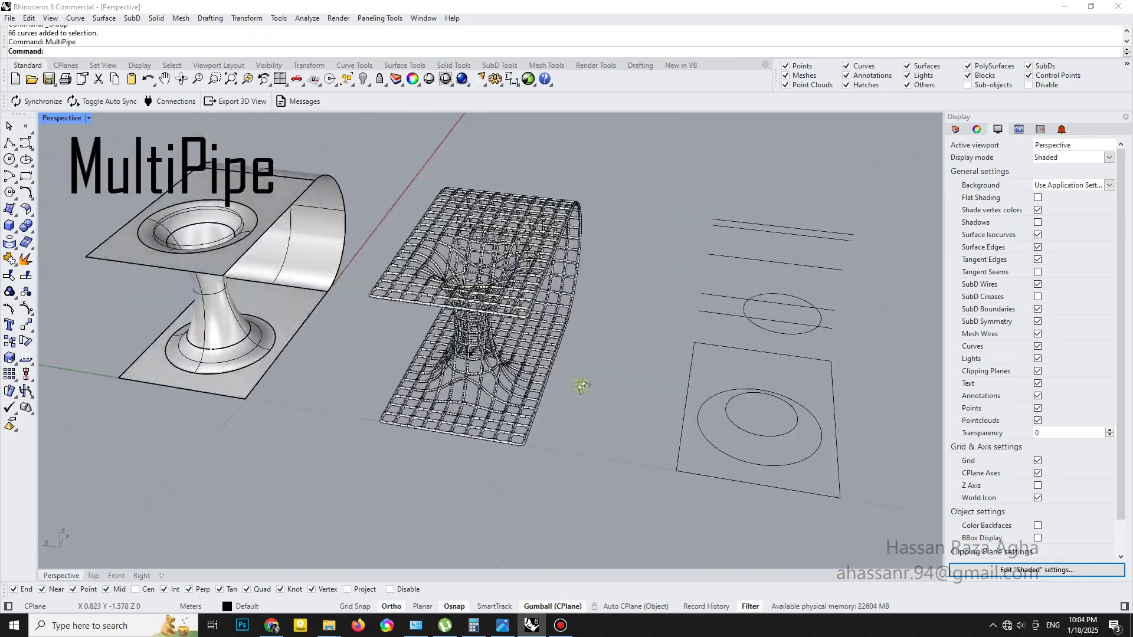
- Delete the leftover contour curves at the right, then briefly hide and restore the solid model
right_click_drag(582, 387, 689, 456)
key("Delete")
scroll(523, 367, "up", 2)
right_click_drag(523, 367, 362, 222)
left_click_drag(362, 222, 182, 437)
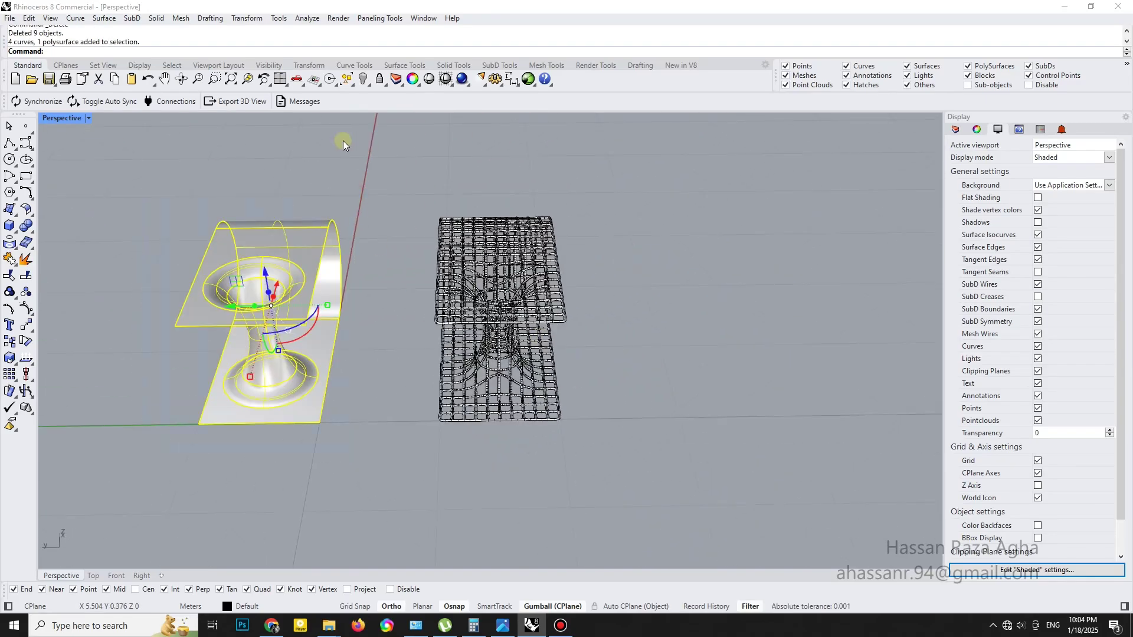
left_click(371, 78)
mouse_move(446, 223)
right_mouse_down()
mouse_move(482, 201)
mouse_move(449, 248)
right_mouse_up()
key("ctrl+z")
scroll(516, 218, "up", 3)
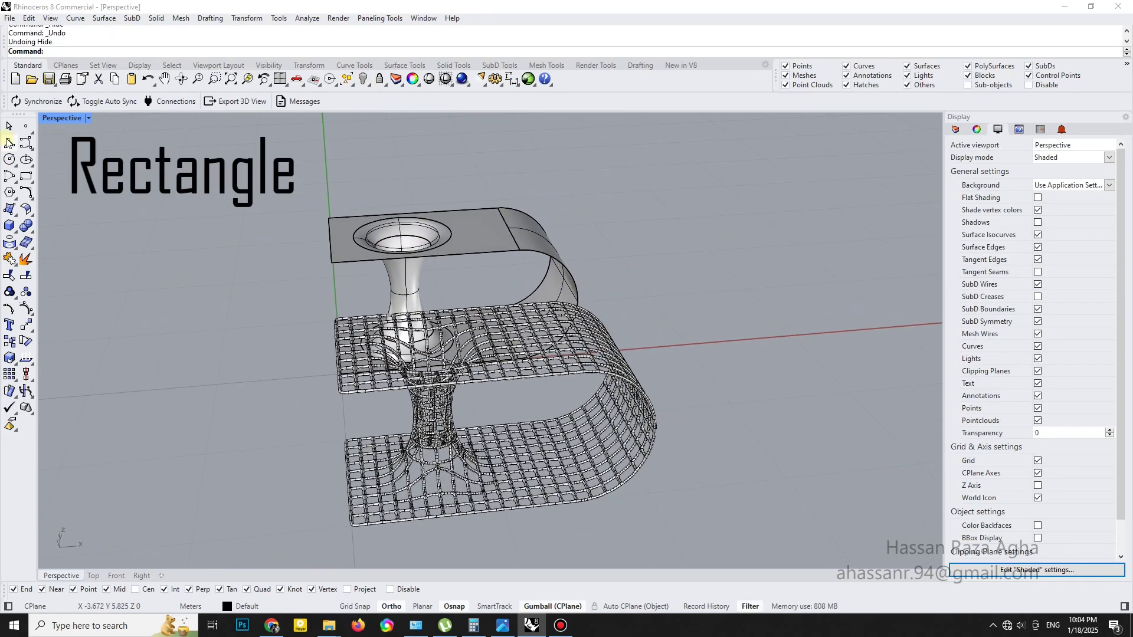
- Draw the tabletop rectangle across the top of the pipe lattice
left_click(500, 206)
left_click(506, 268)
left_click(534, 289)
right_click_drag(507, 277, 524, 272)
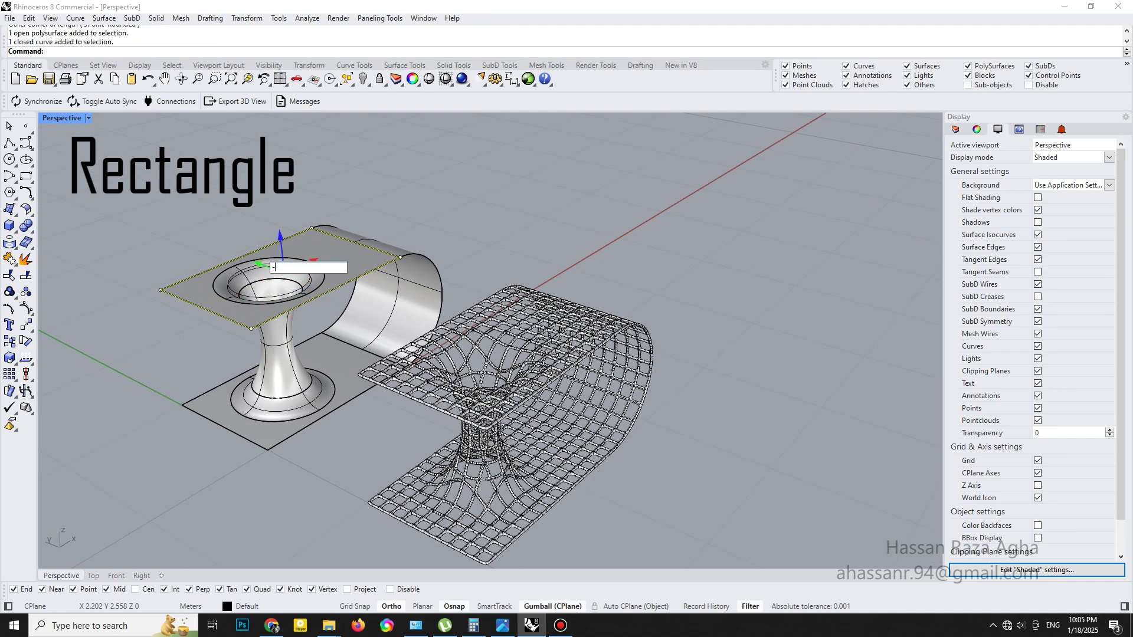
right_click_drag(277, 265, 413, 265)
- Extrude the rectangle straight up 0.02 into a thin slab
left_click(157, 18)
left_click(318, 225)
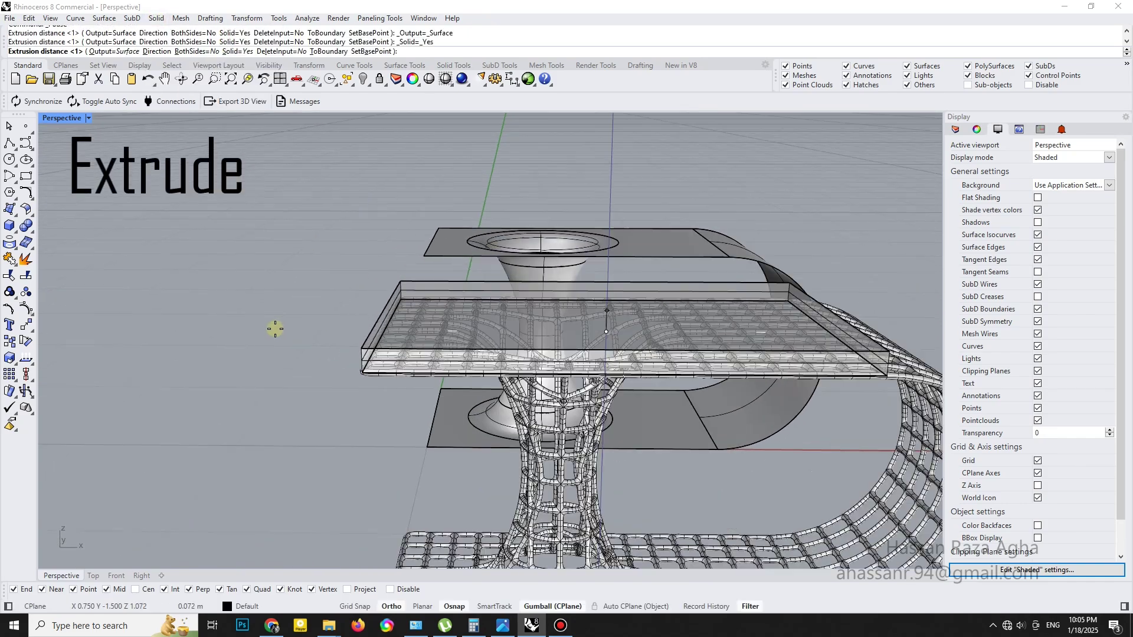
left_click(276, 346)
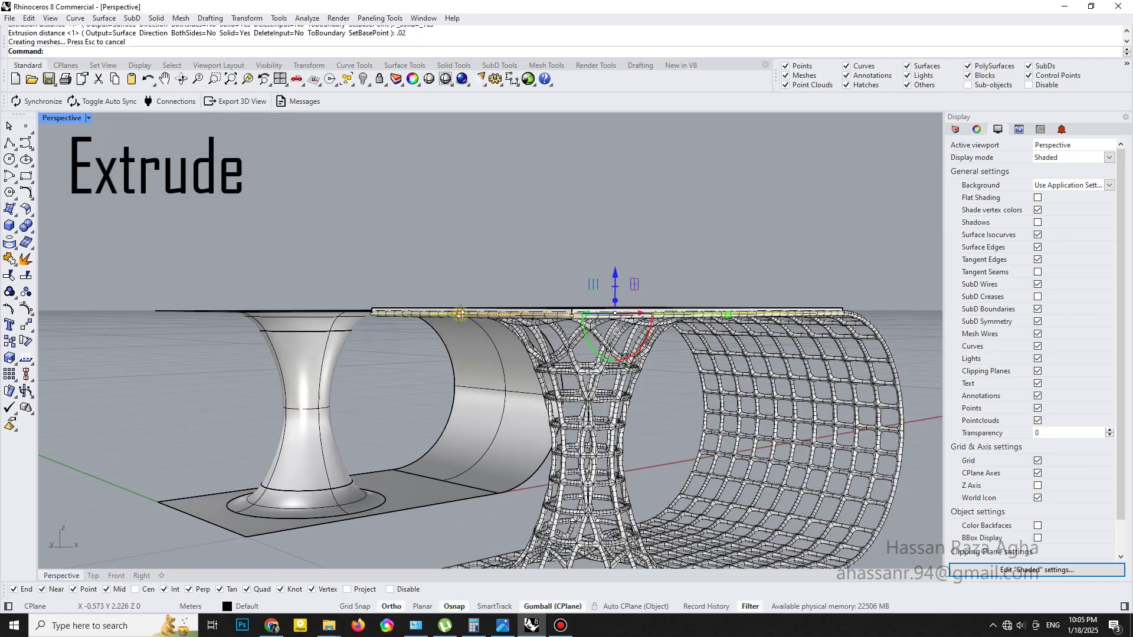
mouse_move(276, 345)
right_mouse_down()
mouse_move(579, 328)
mouse_move(519, 247)
mouse_move(459, 270)
right_mouse_up()
- Chamfer the slab's top edges at a distance of 0.01
left_click(579, 328)
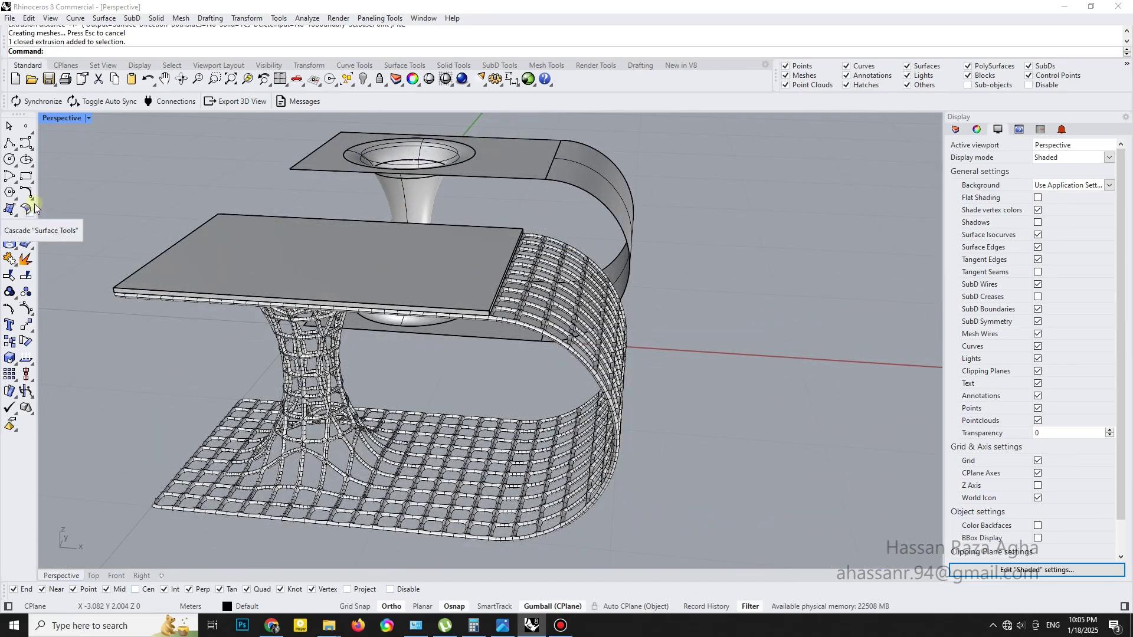
left_click(33, 233)
left_click(90, 261)
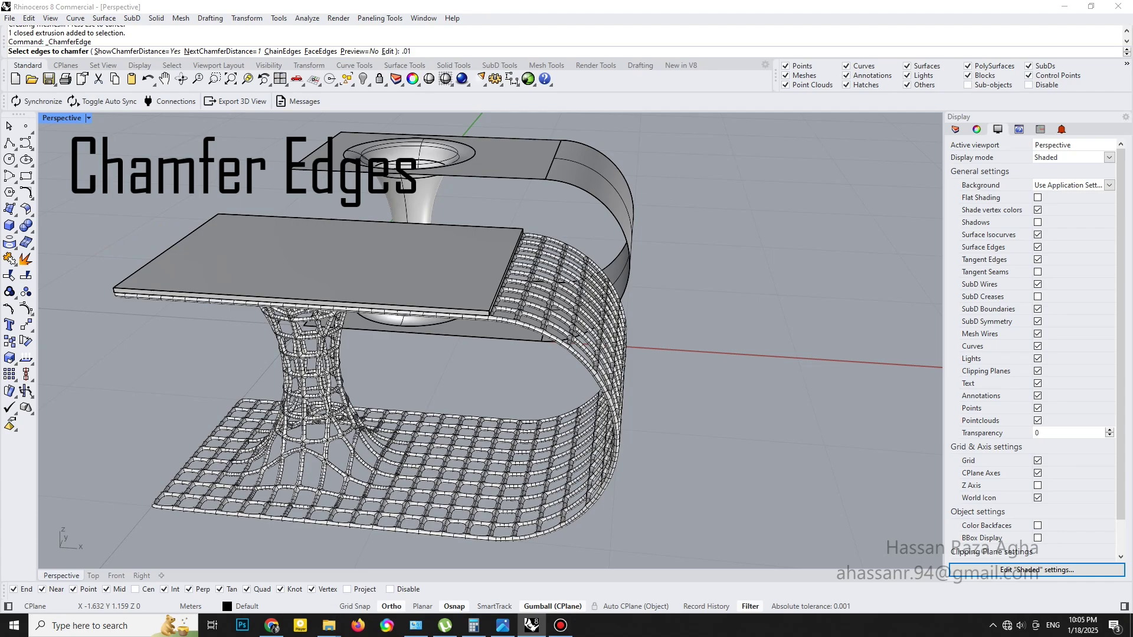
type("1")
key("Return")
scroll(129, 281, "up", 2)
left_click(128, 278)
left_click(315, 201)
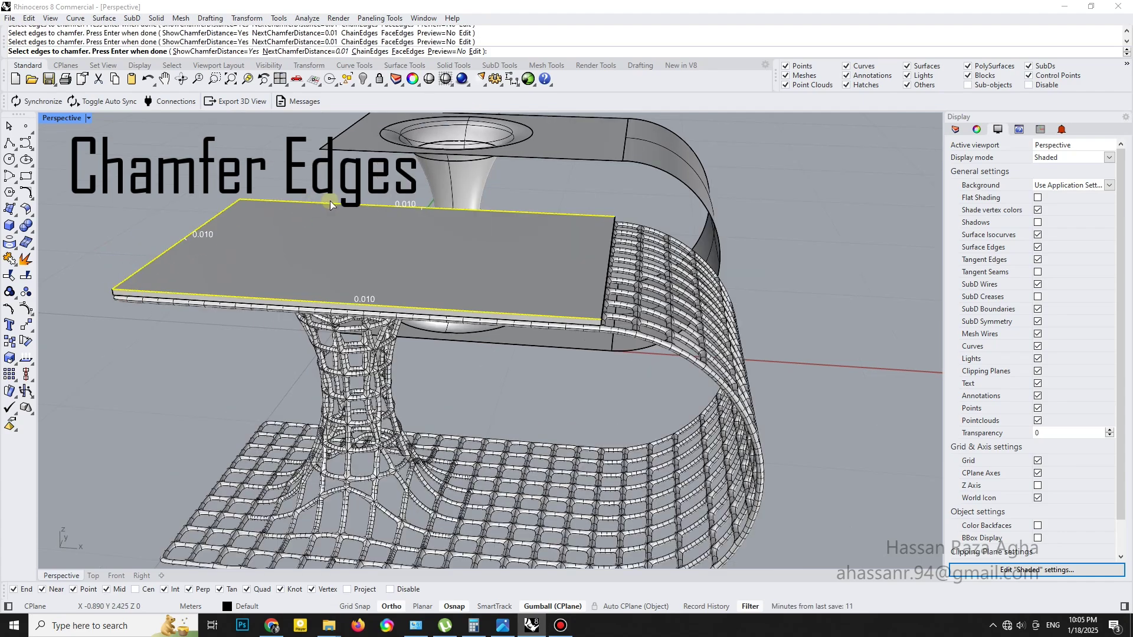
scroll(331, 200, "up", 3)
key("Return")
key("Return")
right_click_drag(412, 291, 448, 277)
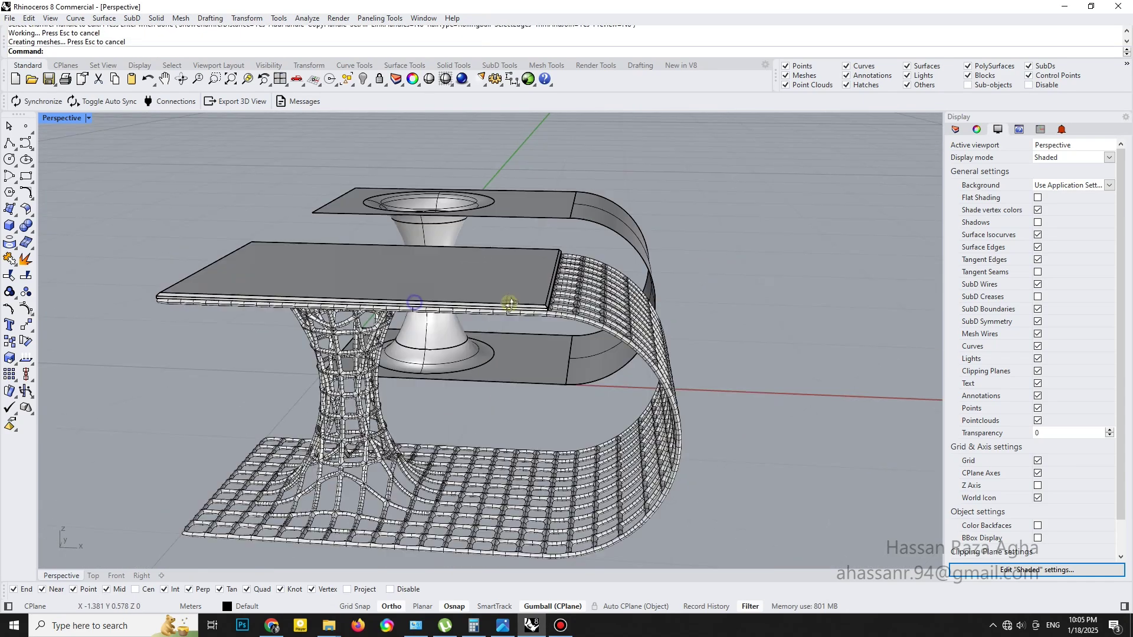
left_click(331, 295)
- Put the tabletop on Layer 01 and set that layer to dark green with alpha 70
left_click(977, 130)
right_click(968, 201)
left_click(1046, 256)
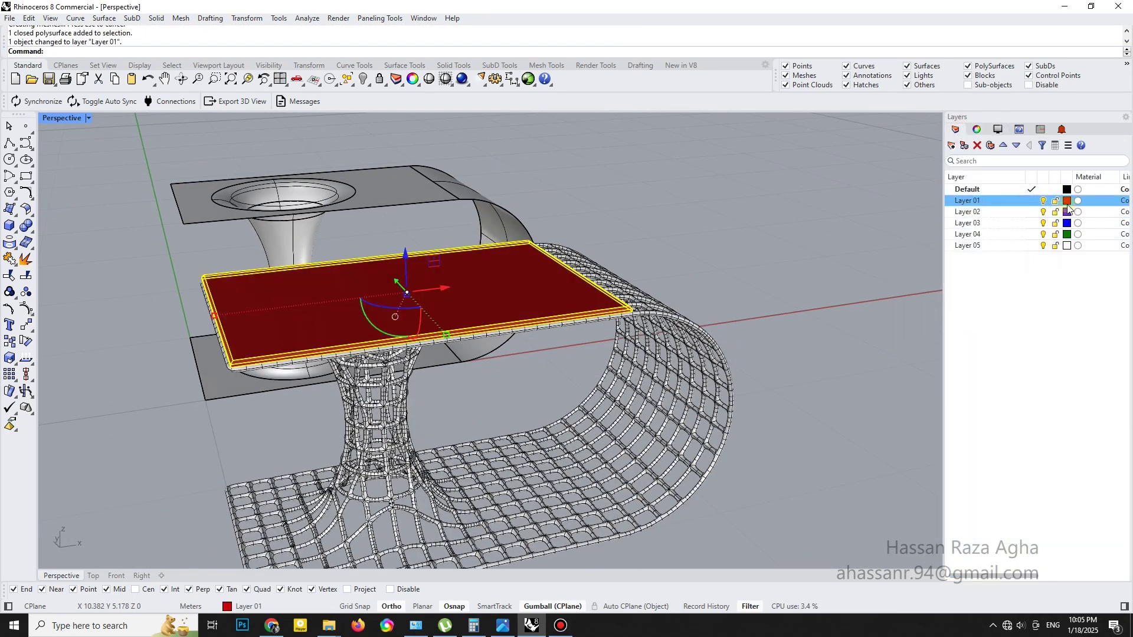
left_click(1067, 201)
left_click(689, 288)
left_click_drag(993, 358, 803, 358)
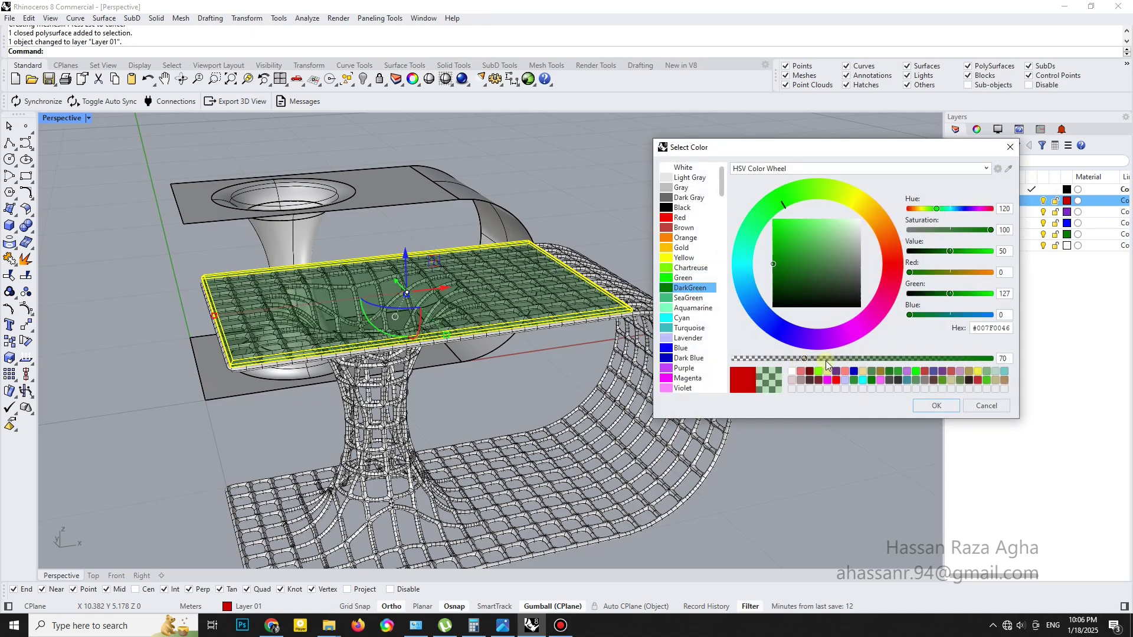
left_click(937, 406)
- Hide the funnel-shaped solid block and begin restoring selected hidden objects
scroll(690, 303, "down", 5)
right_click_drag(690, 304, 341, 298)
left_click(341, 299)
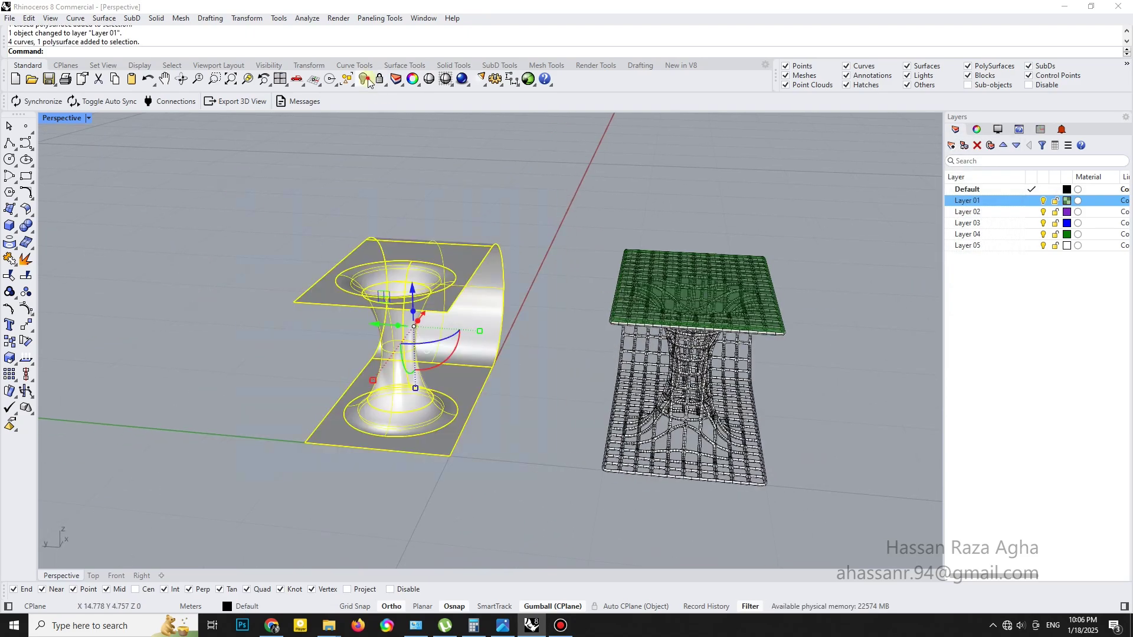
left_click(364, 80)
mouse_move(679, 319)
right_mouse_down()
mouse_move(658, 296)
mouse_move(640, 236)
mouse_move(602, 253)
mouse_move(405, 261)
right_mouse_up()
scroll(476, 287, "up", 3)
left_click(369, 85)
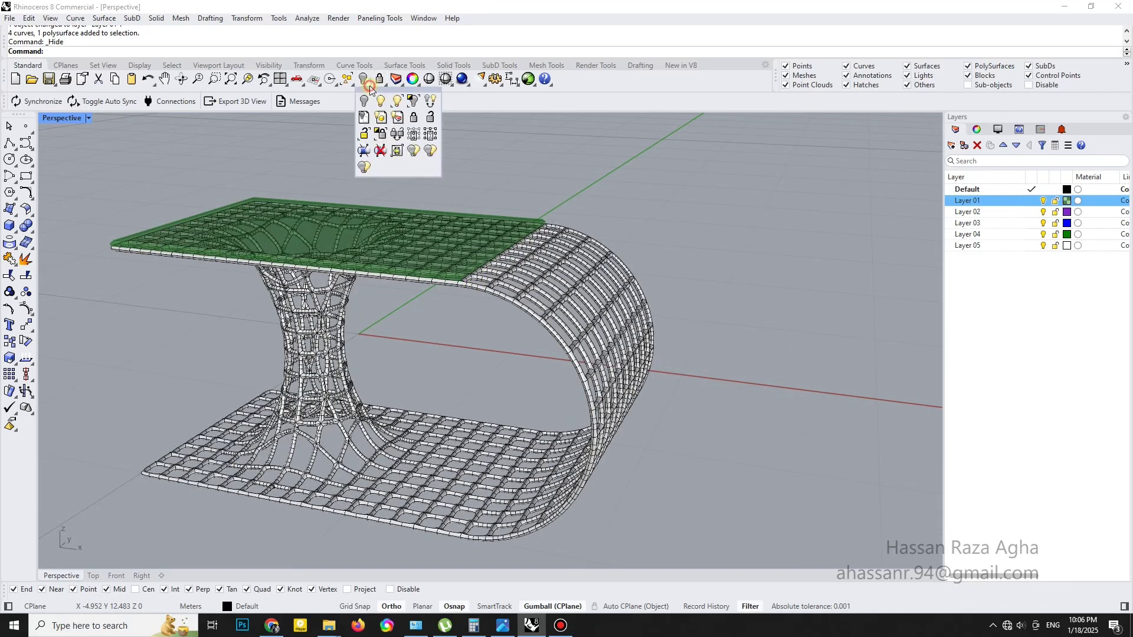
left_click(397, 101)
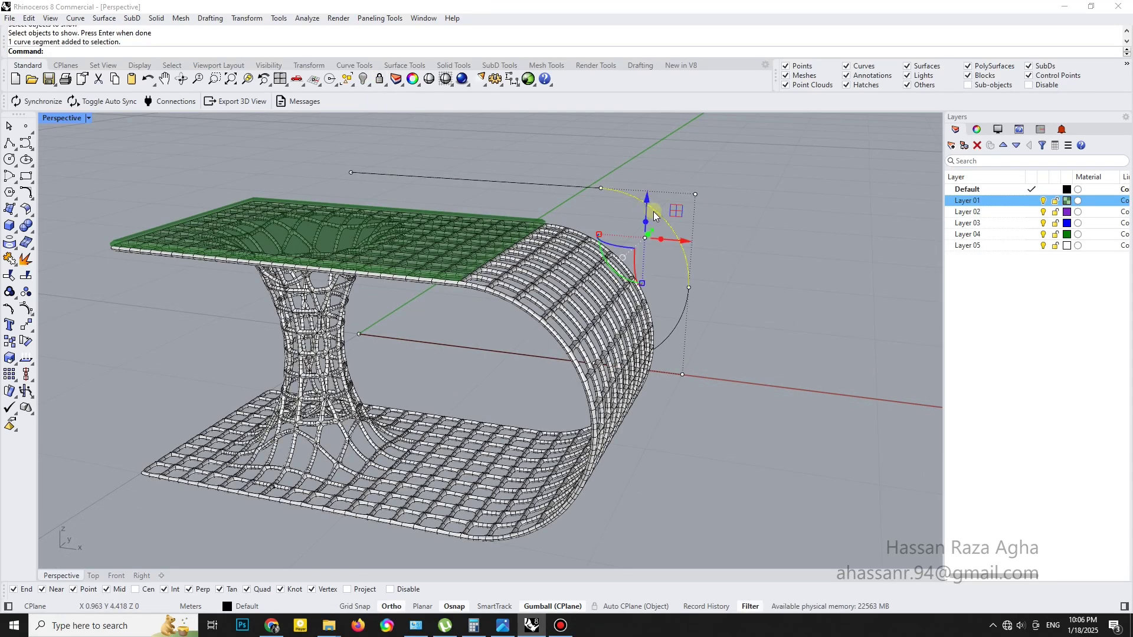
- Offset the profile curve 0.01 in the Front view with no end caps
left_click(116, 575)
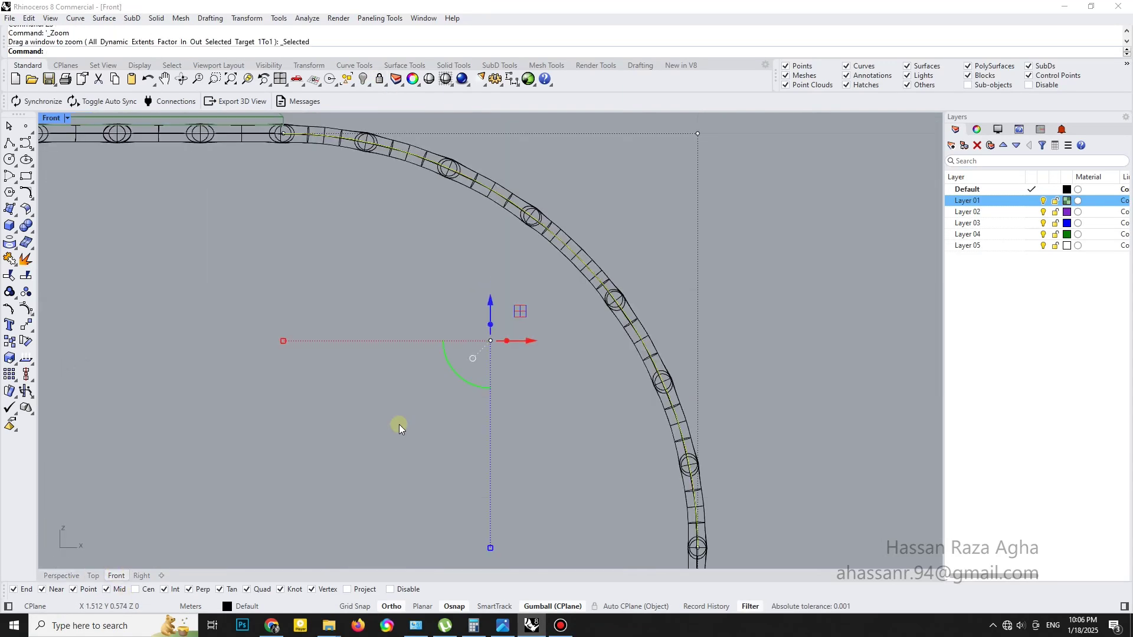
type("O")
key("Return")
type(".01")
key("Return")
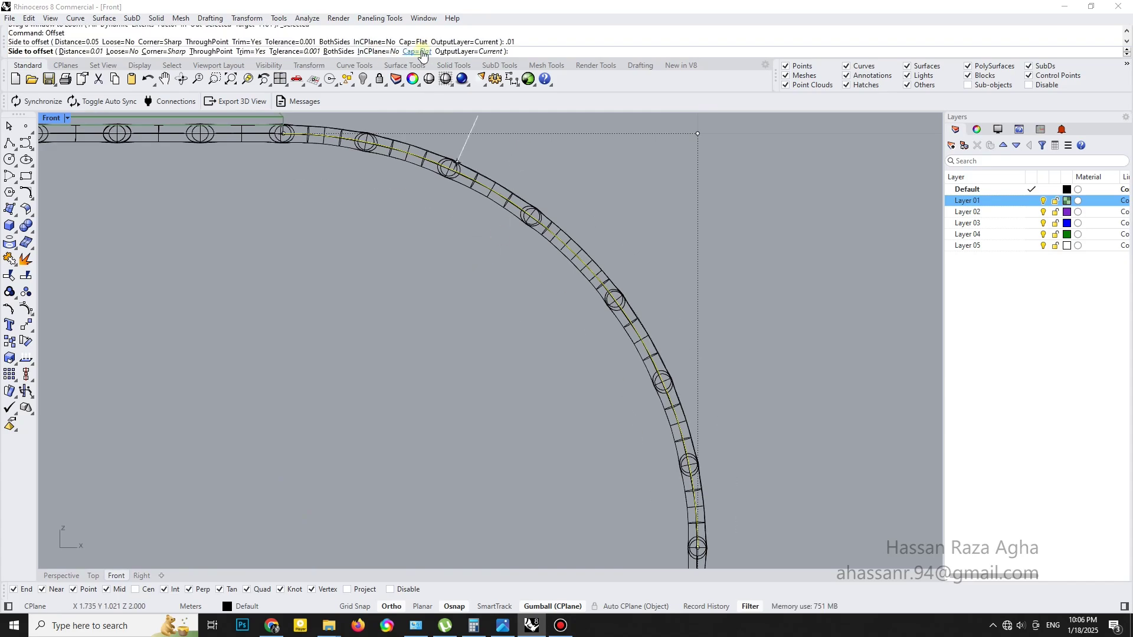
left_click(422, 52)
left_click(413, 265)
- Draw a 0.02 line from the offset curve's end
left_click(61, 575)
mouse_move(548, 329)
right_mouse_down()
mouse_move(578, 308)
mouse_move(473, 177)
mouse_move(561, 273)
right_mouse_up()
scroll(444, 276, "up", 5)
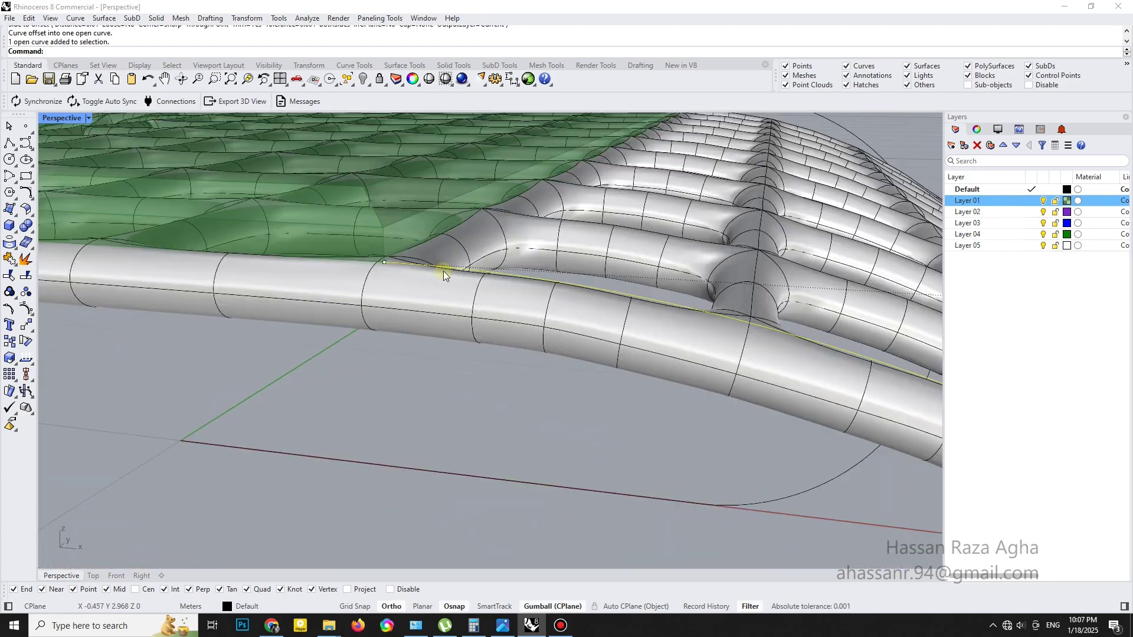
left_click(385, 257)
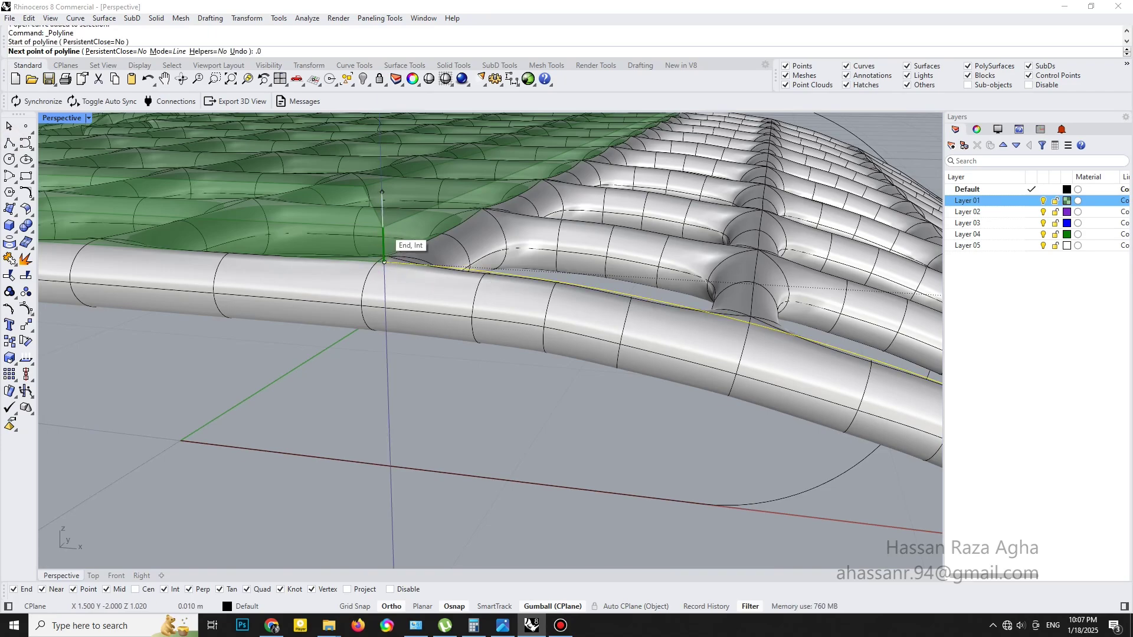
type("2")
key("Return")
left_click(385, 262)
scroll(590, 236, "down", 5)
scroll(831, 168, "down", 3)
key("Return")
key("Return")
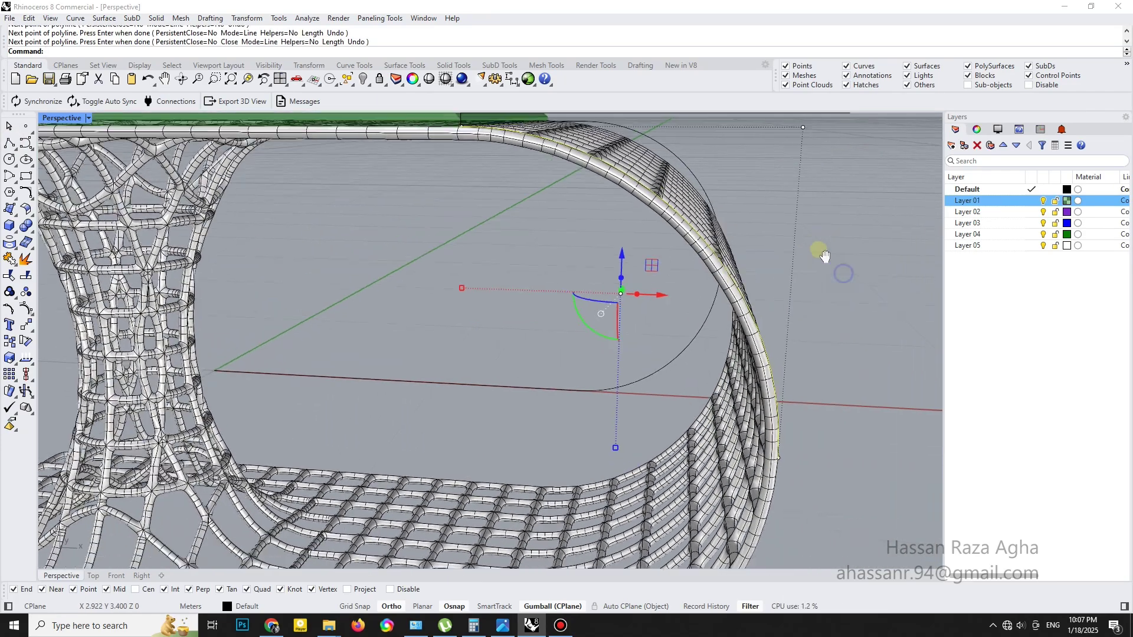
- Add a second short line to the tube and join the three curves into one open curve
scroll(687, 311, "up", 5)
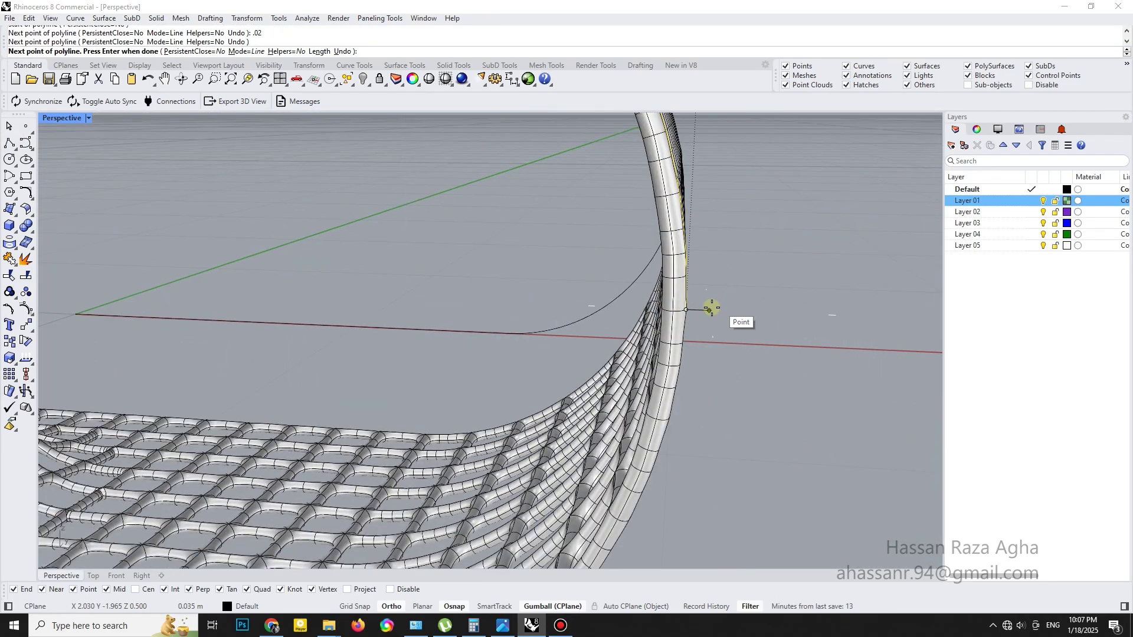
scroll(717, 305, "down", 3)
left_click(748, 318)
key("Return")
right_click_drag(704, 339, 726, 384)
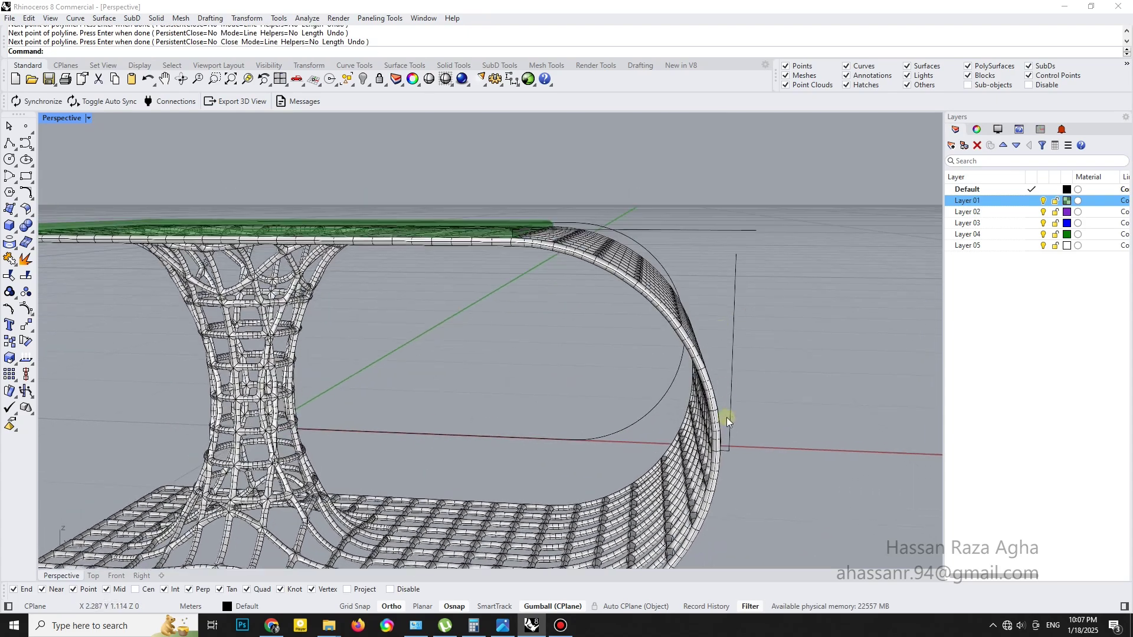
scroll(725, 384, "up", 2)
left_click(735, 487)
left_click(761, 514)
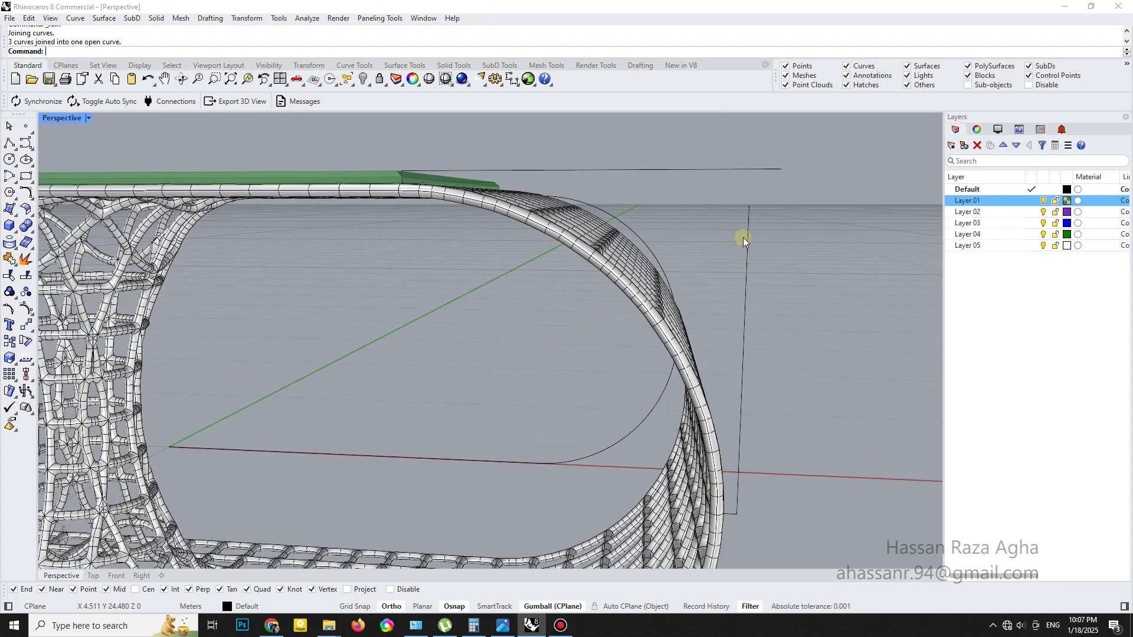
- Fillet the corner between the two curves at the table's curved end
type("fillet")
key("Return")
left_click(745, 220)
left_click(735, 168)
scroll(736, 168, "down", 3)
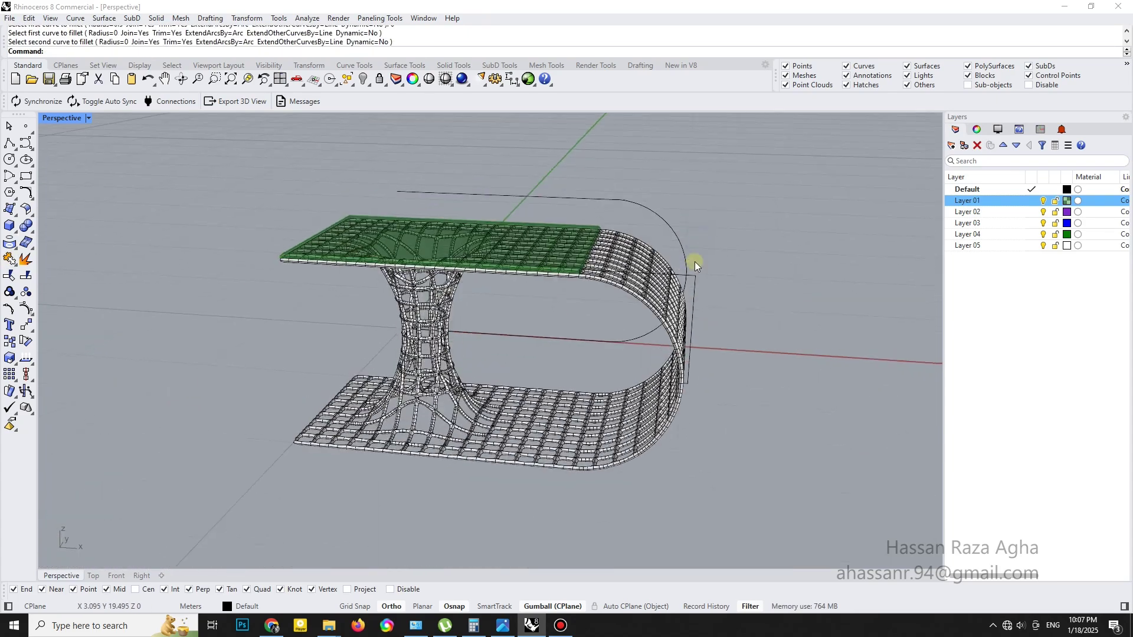
right_click_drag(695, 260, 677, 307)
scroll(677, 306, "up", 3)
- Move a control point of the end curve down by 2 units
left_click(531, 324)
scroll(580, 384, "up", 2)
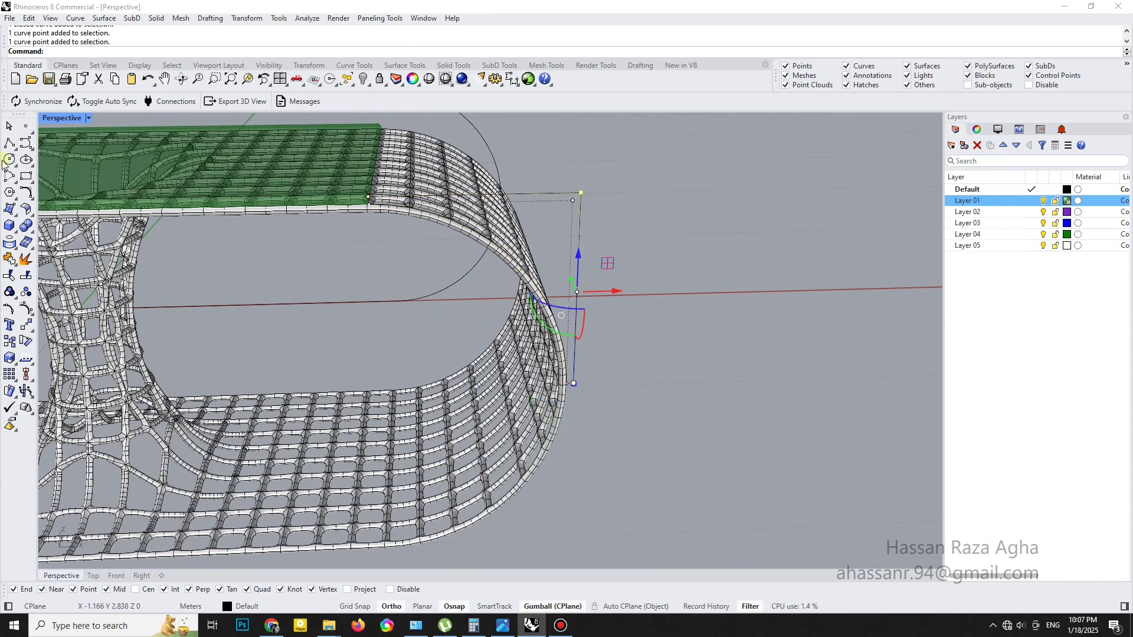
key("Return")
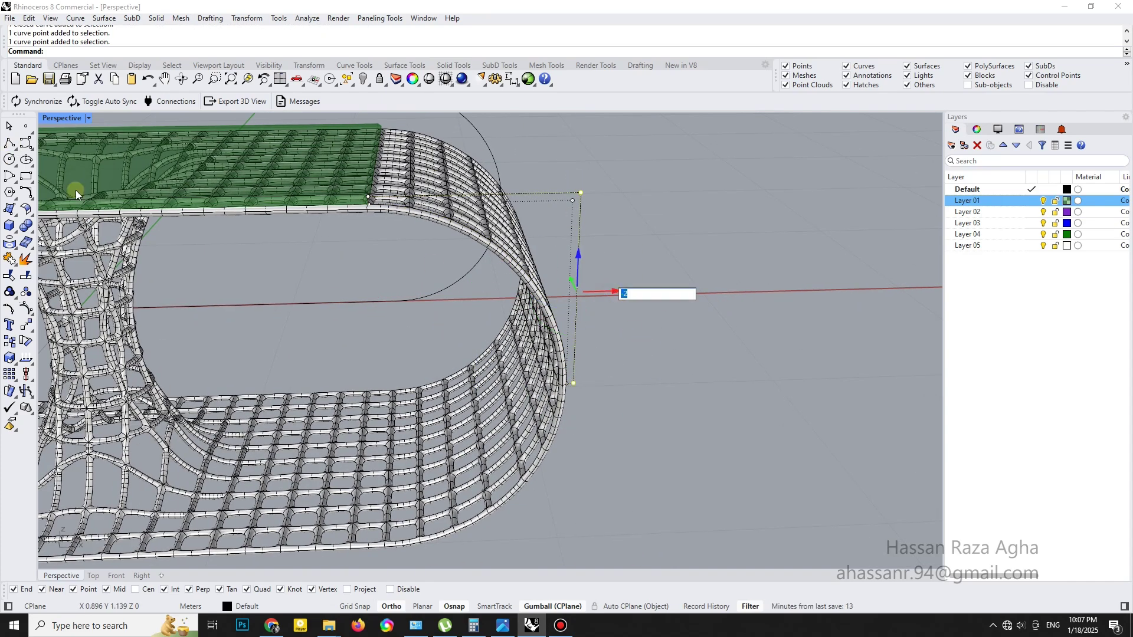
scroll(579, 395, "up", 4)
left_click(10, 143)
key("Escape")
scroll(578, 283, "down", 5)
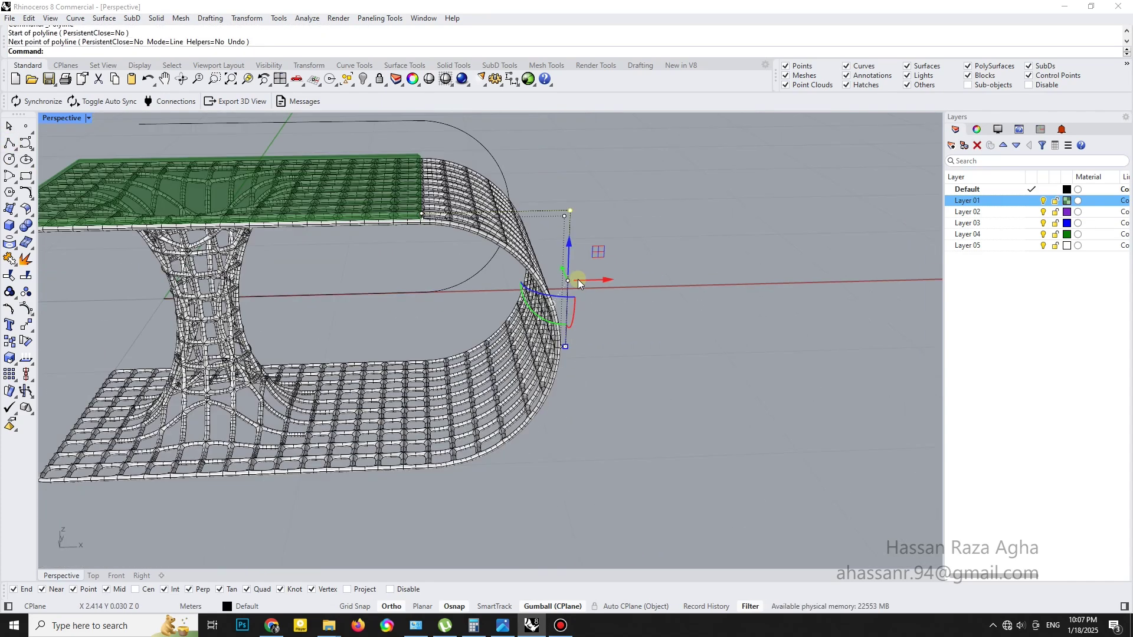
scroll(570, 345, "up", 3)
scroll(554, 347, "up", 3)
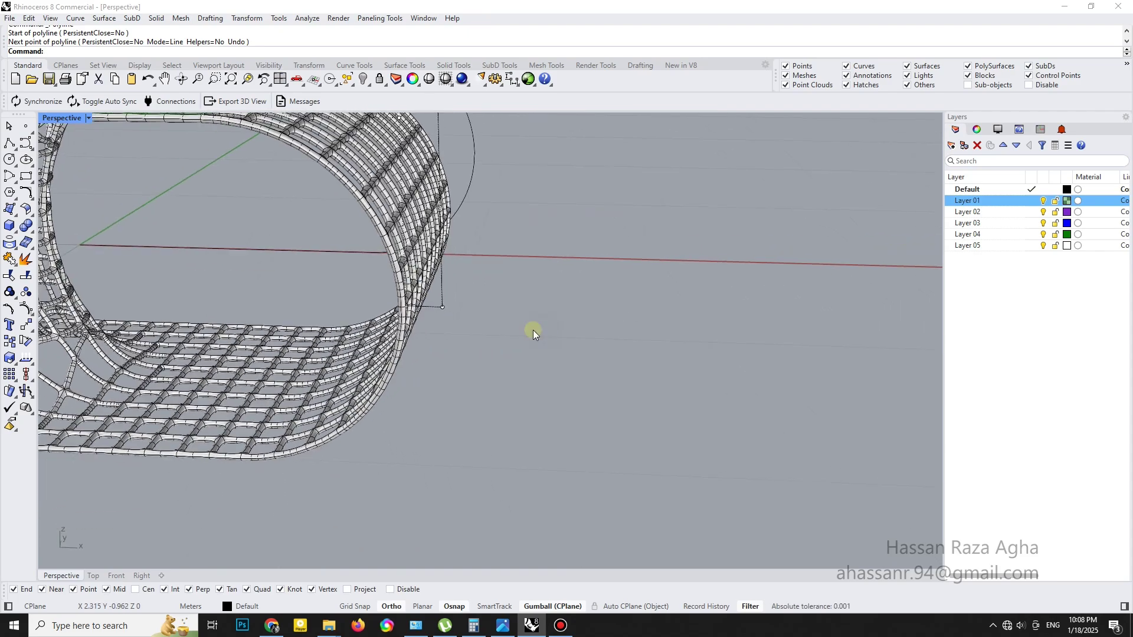
- Draw a polyline from the curve end down to floor level to close the outline, and select it
left_click(393, 316)
scroll(393, 316, "down", 4)
mouse_move(443, 418)
right_mouse_down()
mouse_move(429, 346)
mouse_move(506, 157)
right_mouse_up()
left_click(420, 146)
right_click_drag(420, 146, 622, 423)
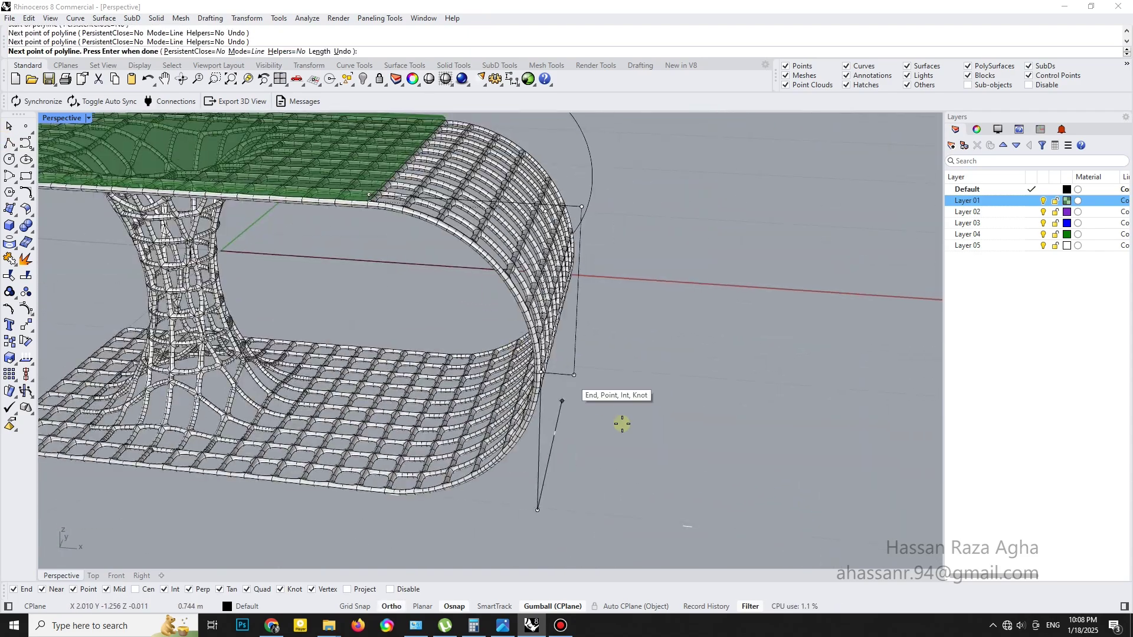
left_click(577, 380)
scroll(577, 381, "up", 2)
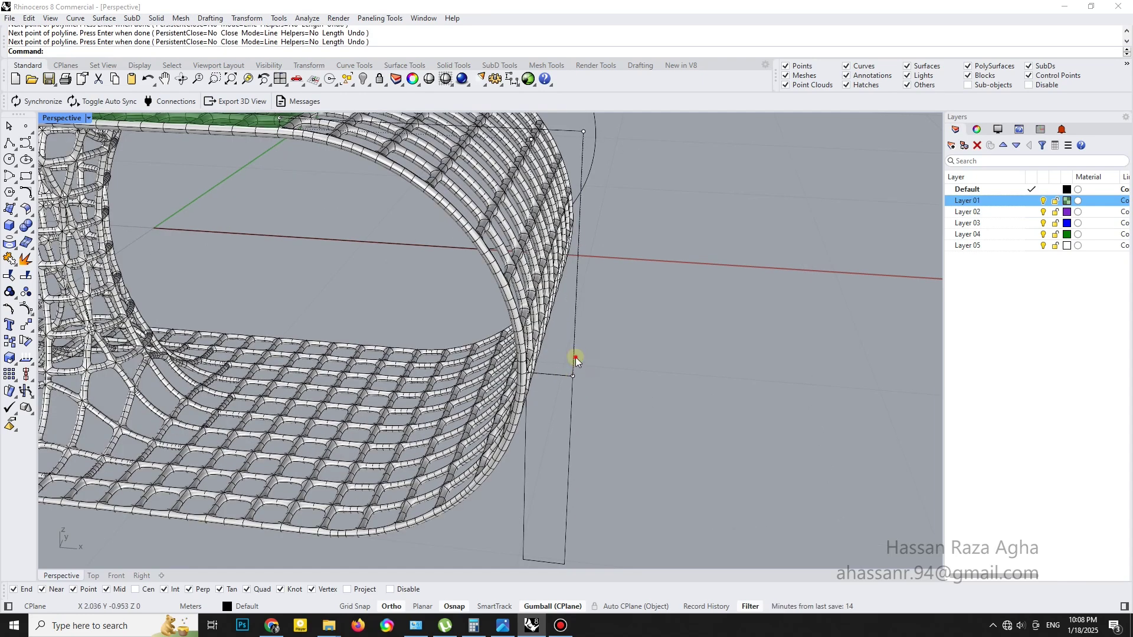
left_click(571, 359)
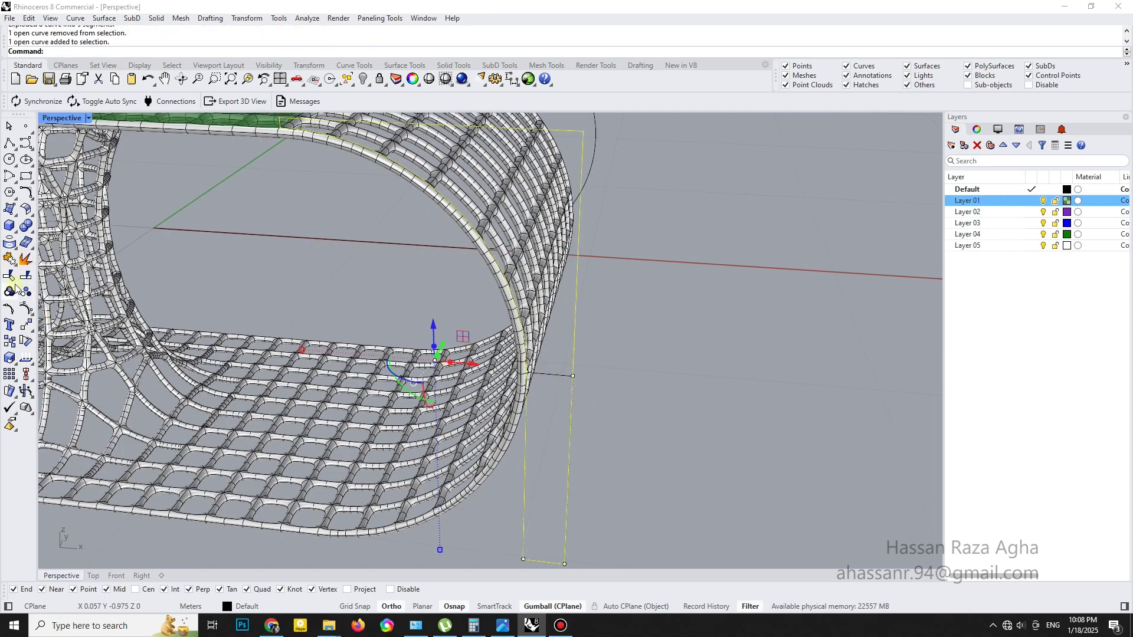
scroll(577, 407, "down", 3)
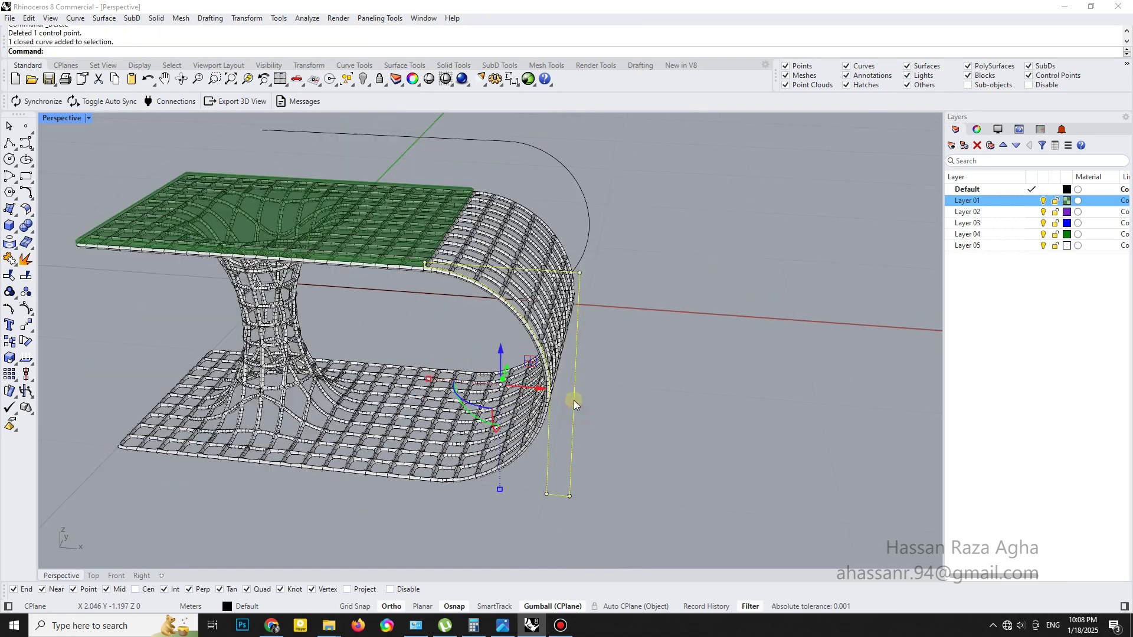
right_click_drag(574, 400, 531, 354)
- Extrude the closed outline straight across the table into a solid end panel
left_click(156, 18)
left_click(324, 222)
scroll(459, 266, "up", 6)
left_click(459, 265)
scroll(459, 265, "down", 4)
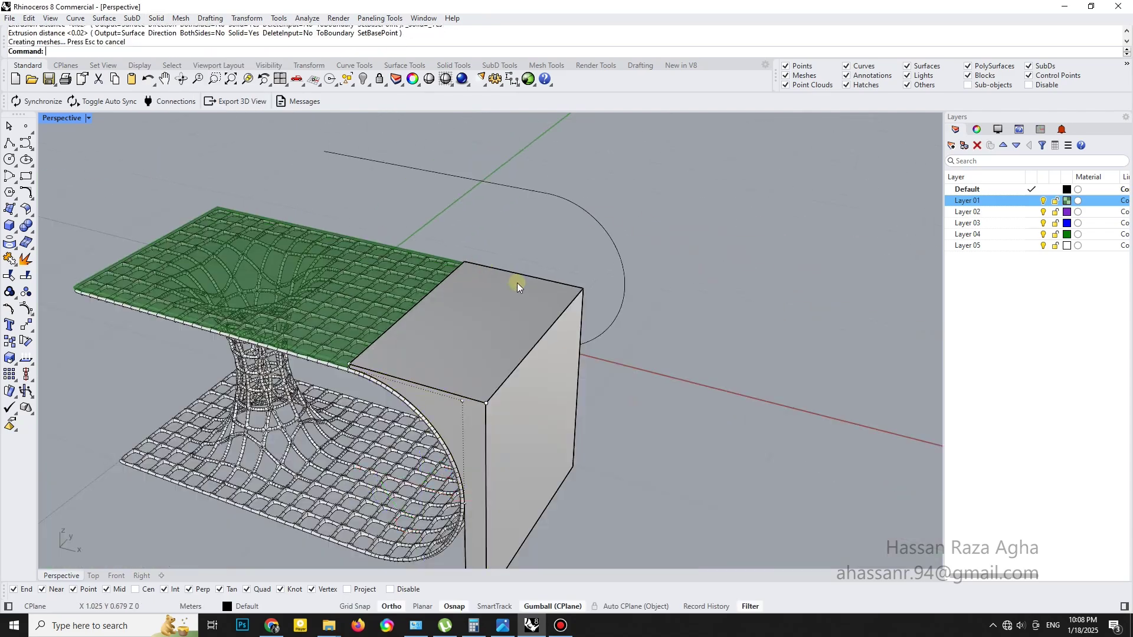
mouse_move(519, 283)
right_mouse_down()
mouse_move(586, 278)
mouse_move(614, 316)
mouse_move(777, 276)
right_mouse_up()
- Move the end panel to Layer 02 and colour that layer beige #FFEFC0
right_click(992, 213)
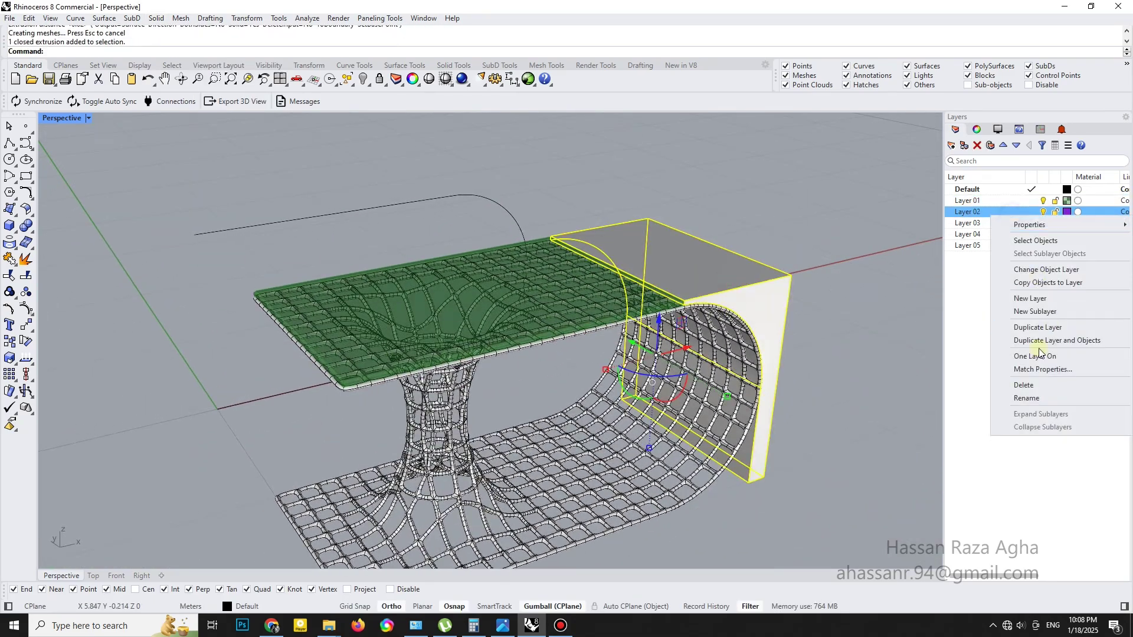
left_click(1046, 269)
left_click(1067, 212)
left_click(839, 217)
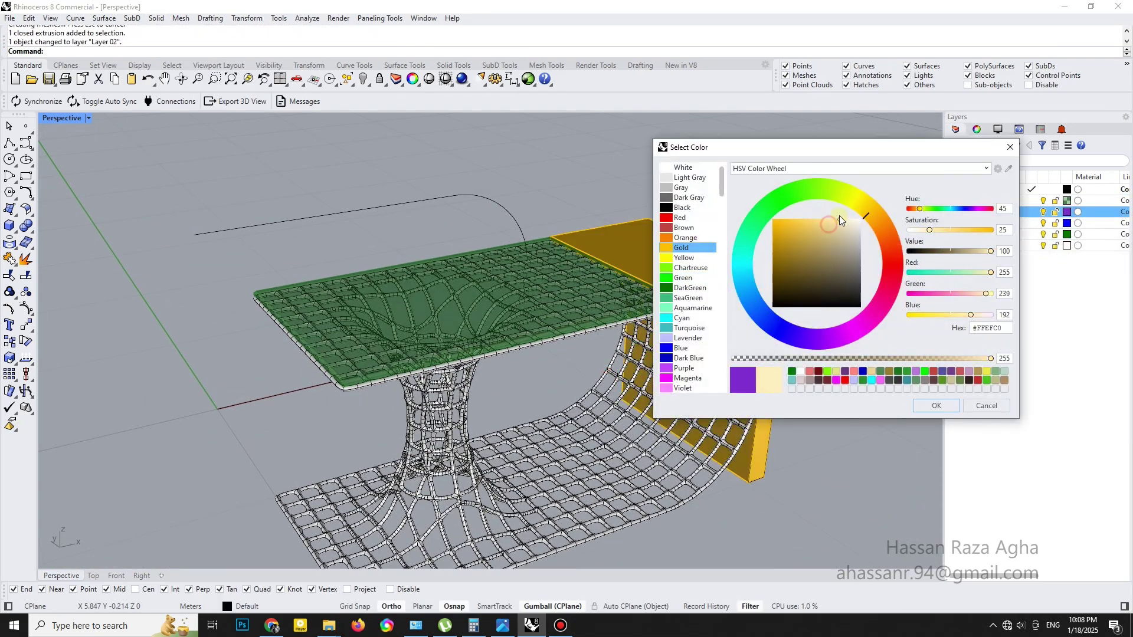
left_click(930, 406)
- Make Layer 01's tabletop green darker and less transparent, with alpha 92
left_click(1066, 201)
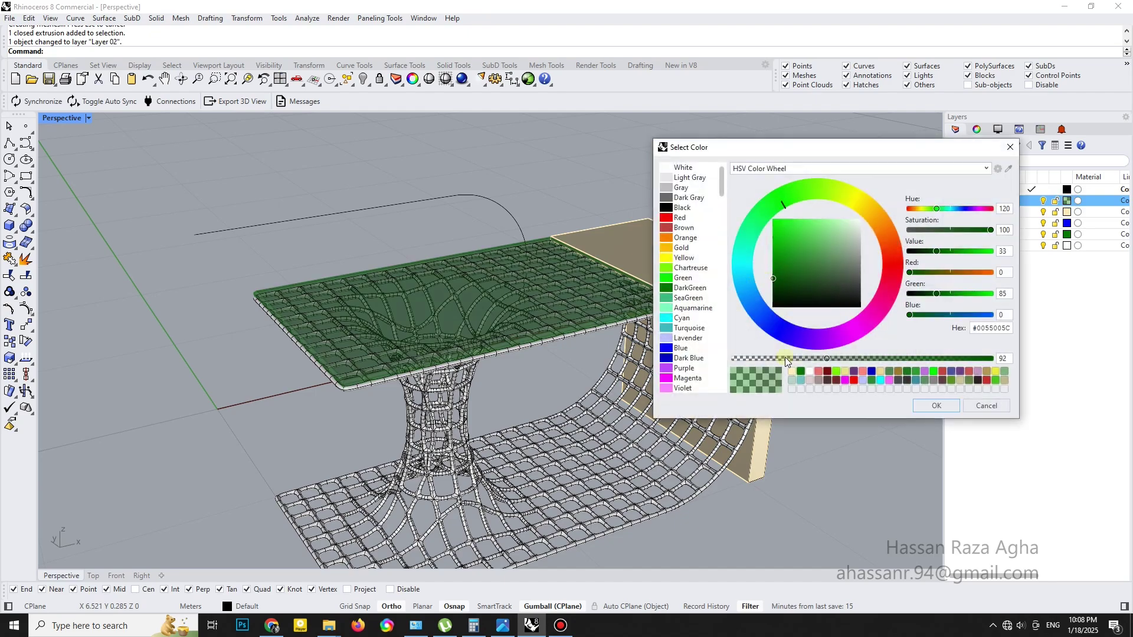
left_click_drag(784, 358, 876, 358)
left_click(936, 406)
right_click_drag(885, 407, 593, 310)
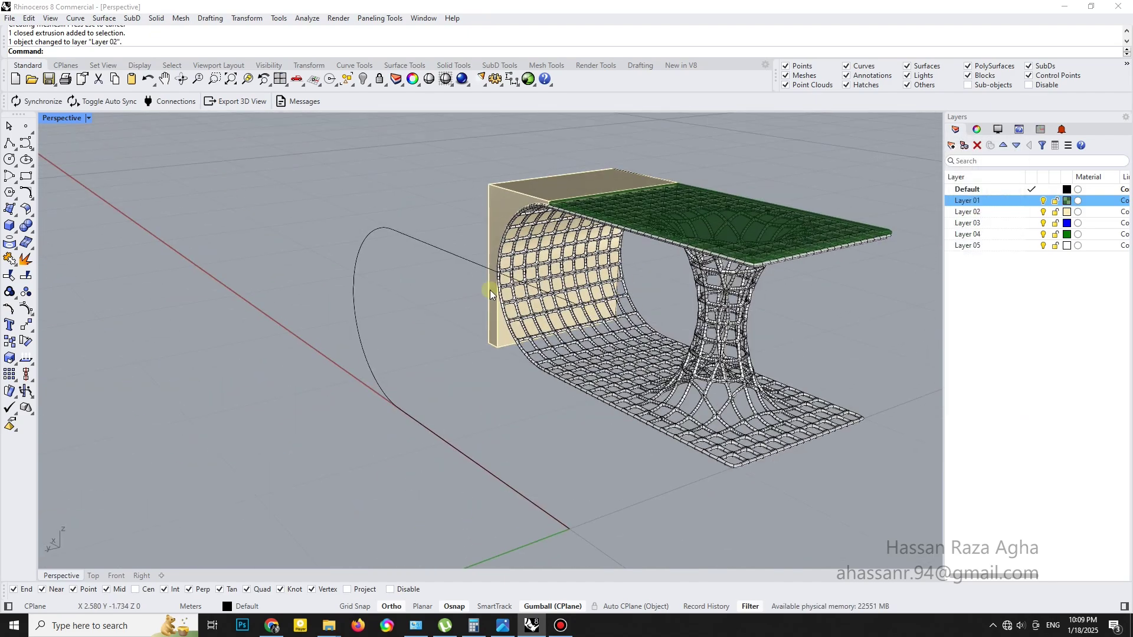
left_click(87, 118)
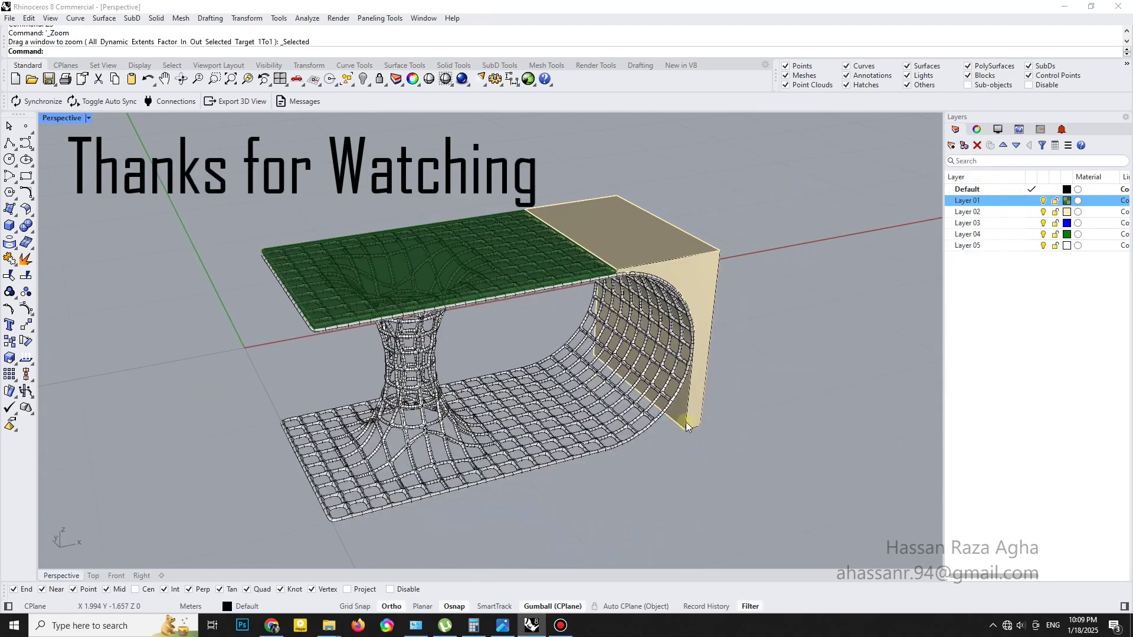